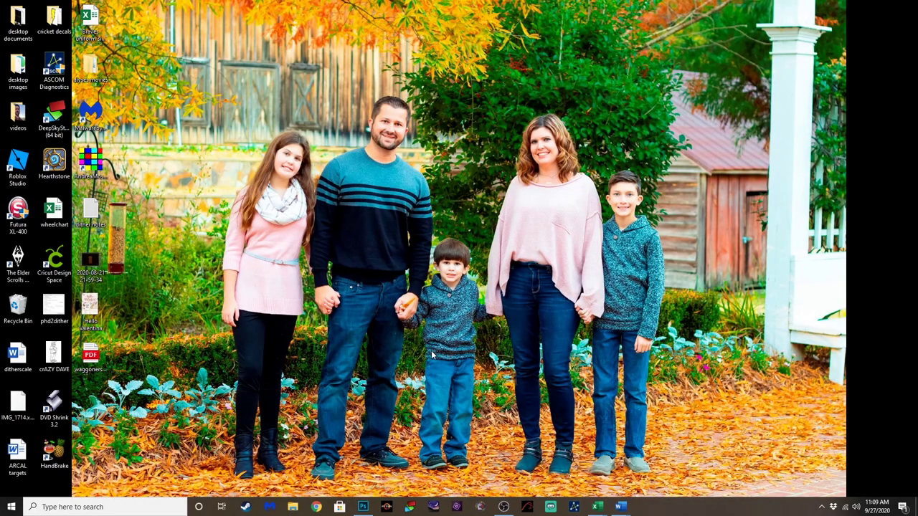
Step: Minimize the OBS recorder and open milkywayfirstedit.jpg from Photoshop's Home screen
{"action": "left_click", "coordinate": [503, 507]}
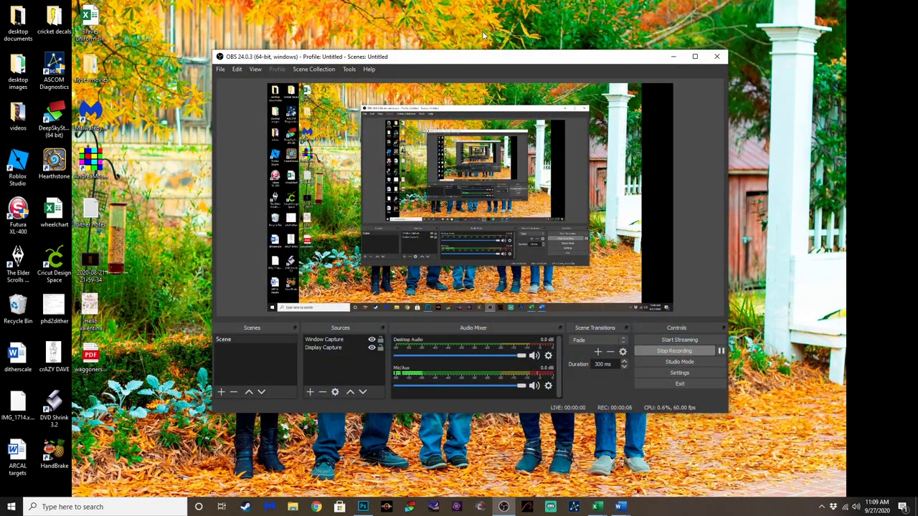
{"action": "left_click", "coordinate": [674, 56]}
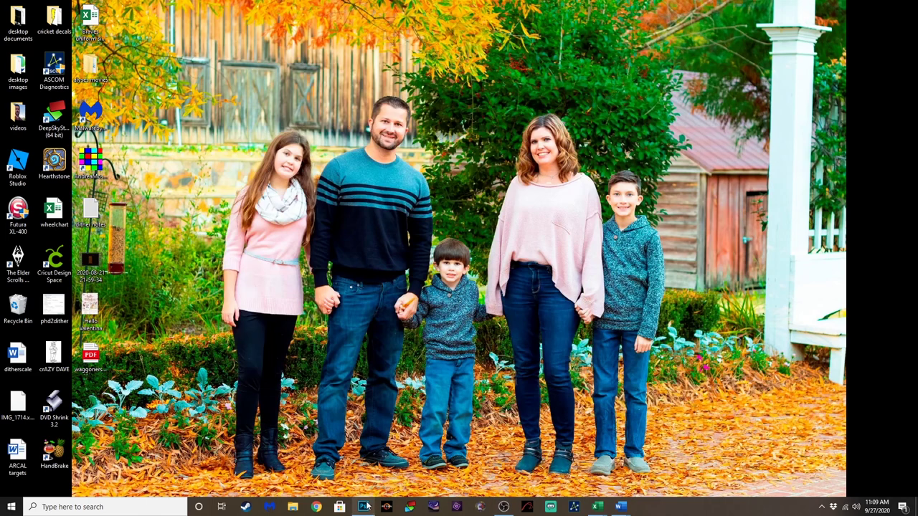
{"action": "left_click", "coordinate": [363, 507]}
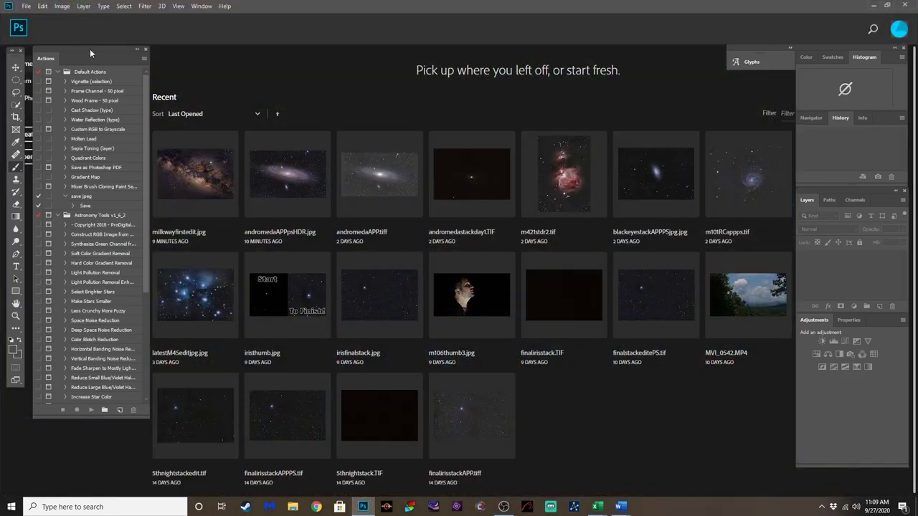
{"action": "left_click_drag", "start_coordinate": [90, 48], "coordinate": [84, 50]}
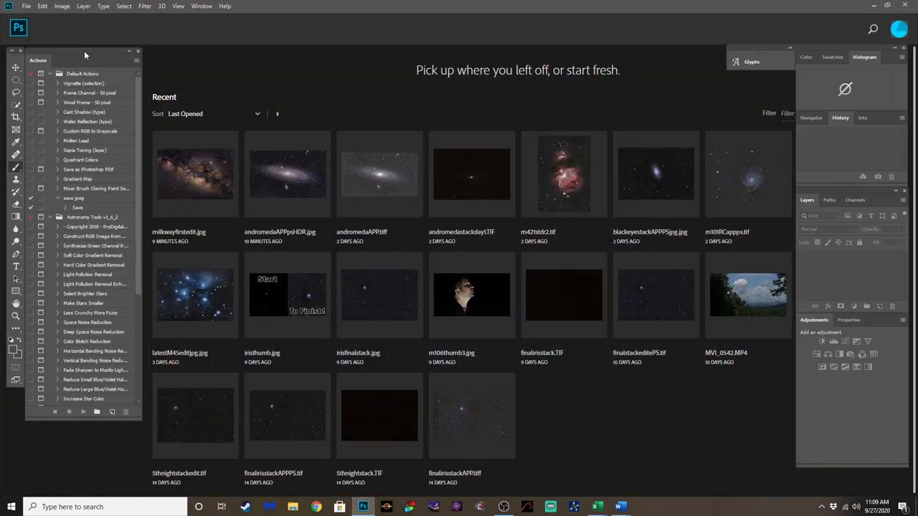
{"action": "left_click", "coordinate": [204, 215]}
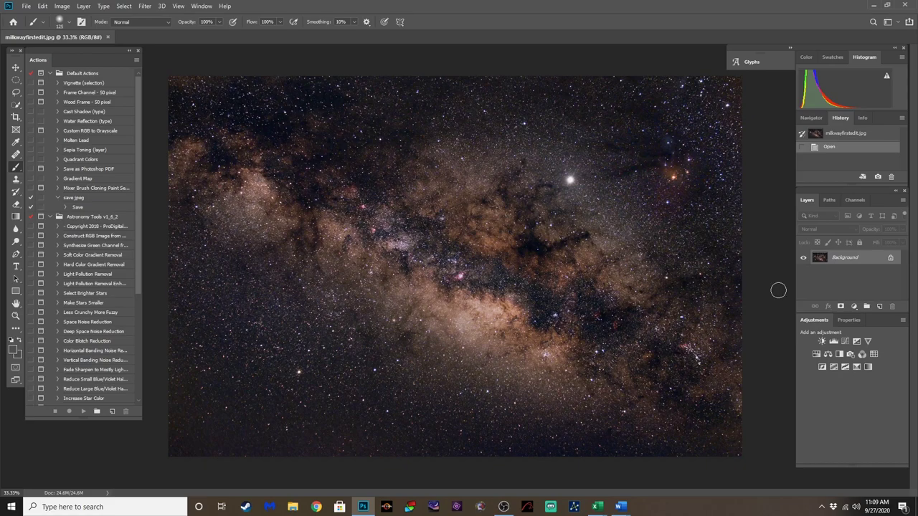
{"action": "key", "text": "ctrl+plus"}
{"action": "key", "text": "ctrl+plus"}
{"action": "scroll", "coordinate": [525, 494], "scroll_direction": "up", "scroll_amount": 5}
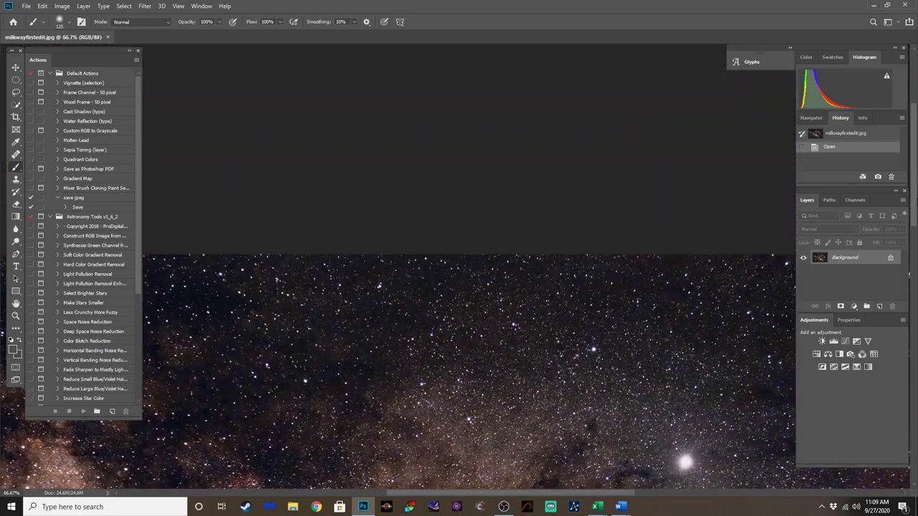
{"action": "scroll", "coordinate": [523, 496], "scroll_direction": "right", "scroll_amount": 6}
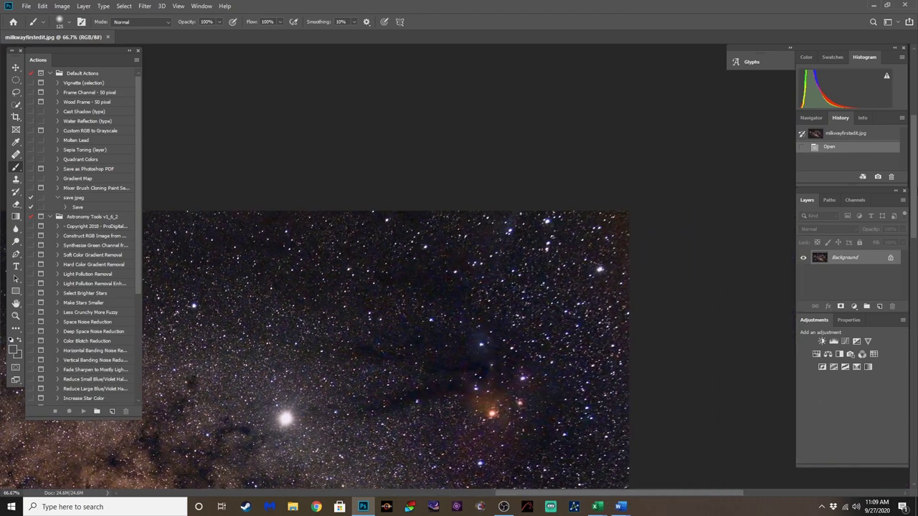
{"action": "left_click_drag", "start_coordinate": [915, 191], "coordinate": [915, 201]}
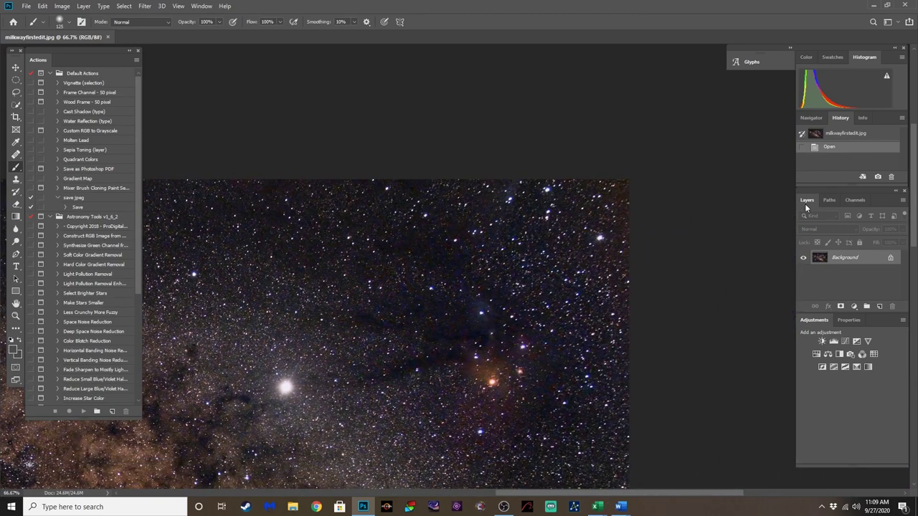
{"action": "key", "text": "ctrl+plus"}
{"action": "key", "text": "ctrl+plus"}
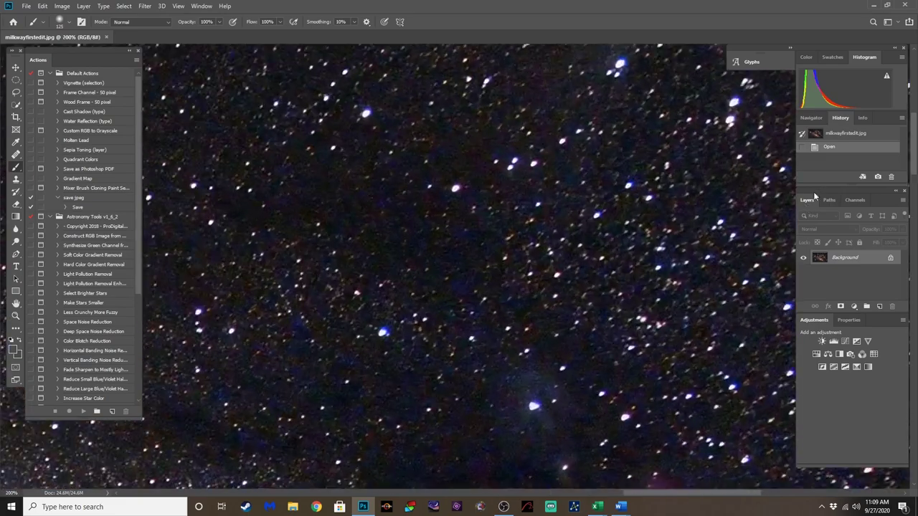
{"action": "key", "text": "ctrl+minus"}
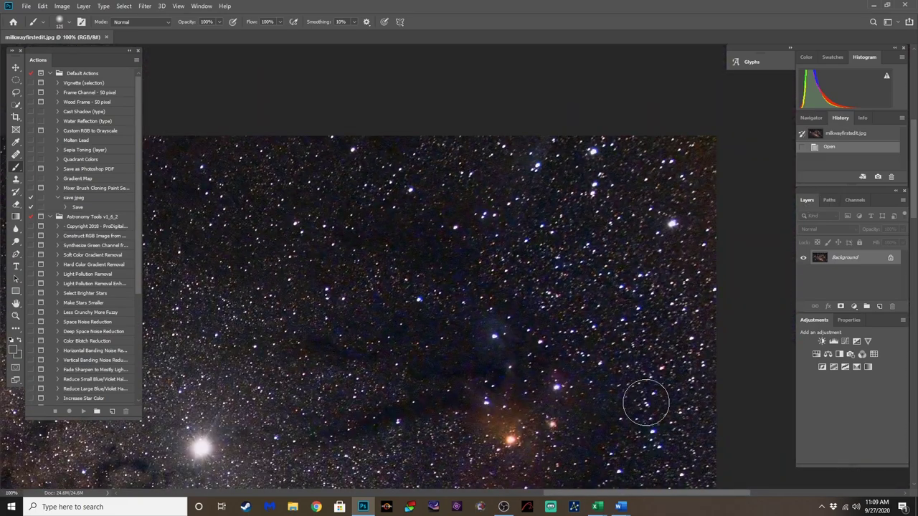
{"action": "scroll", "coordinate": [684, 266], "scroll_direction": "left", "scroll_amount": 5}
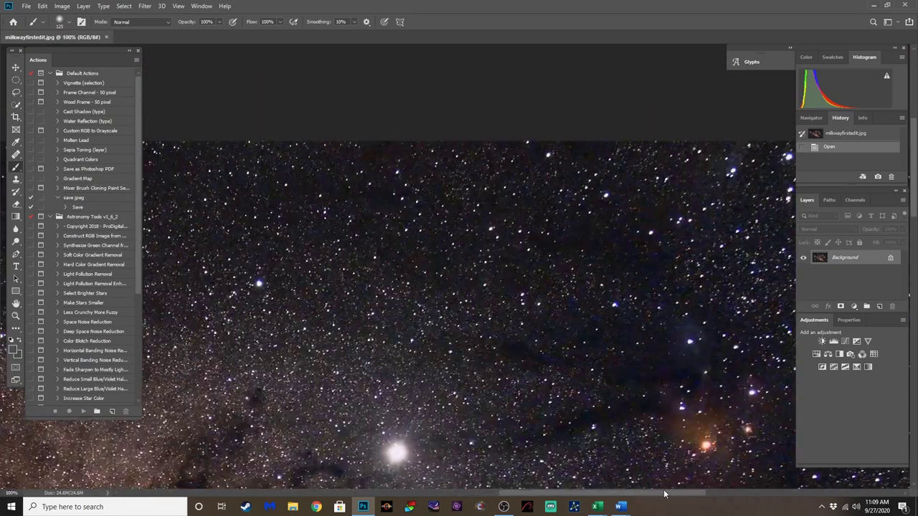
{"action": "scroll", "coordinate": [723, 488], "scroll_direction": "right", "scroll_amount": 7}
{"action": "key", "text": "ctrl+plus"}
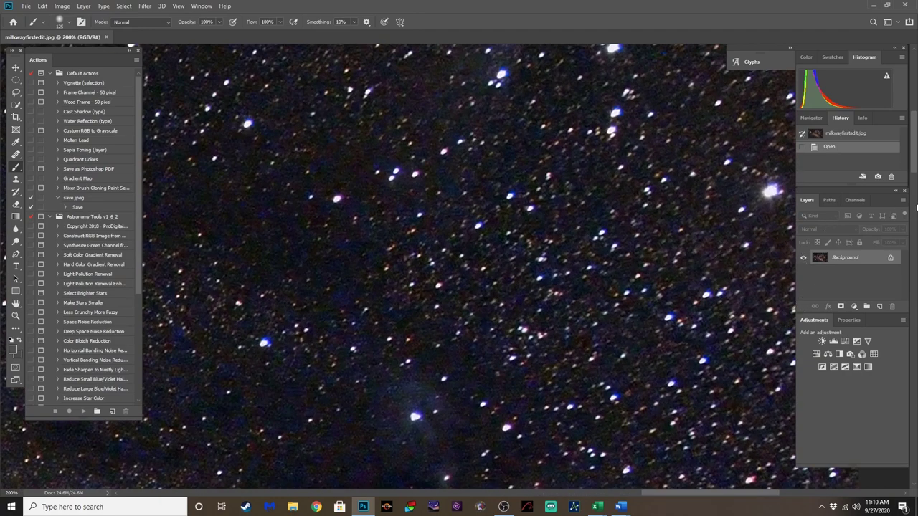
{"action": "scroll", "coordinate": [548, 200], "scroll_direction": "up", "scroll_amount": 3}
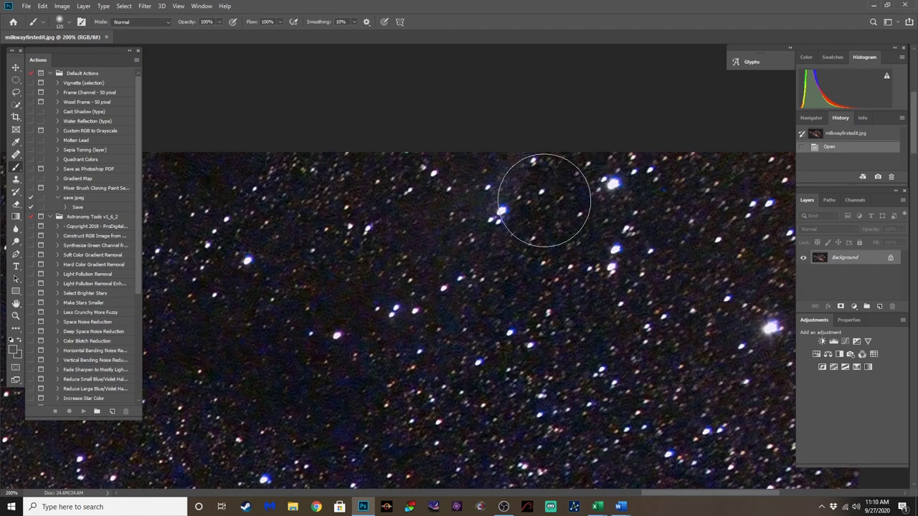
{"action": "key", "text": "bracketleft"}
{"action": "key", "text": "bracketleft"}
{"action": "key", "text": "bracketleft"}
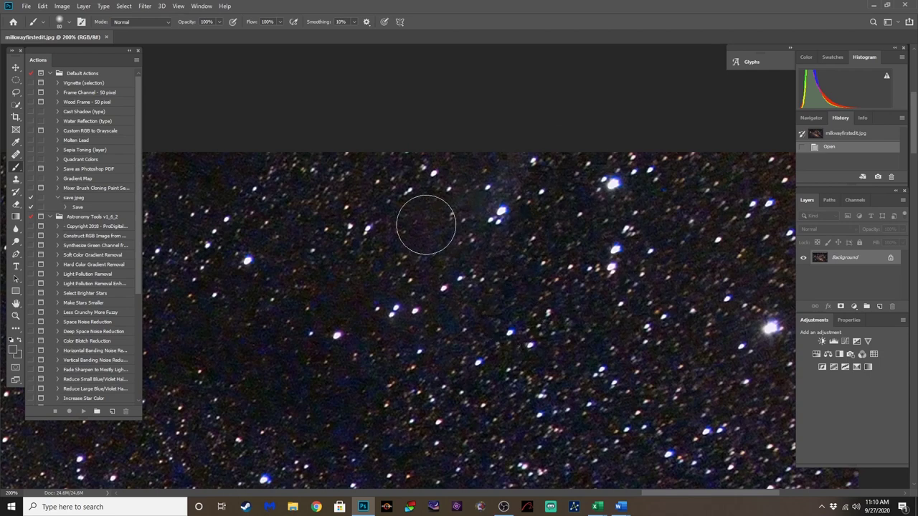
{"action": "left_click_drag", "start_coordinate": [70, 53], "coordinate": [66, 51]}
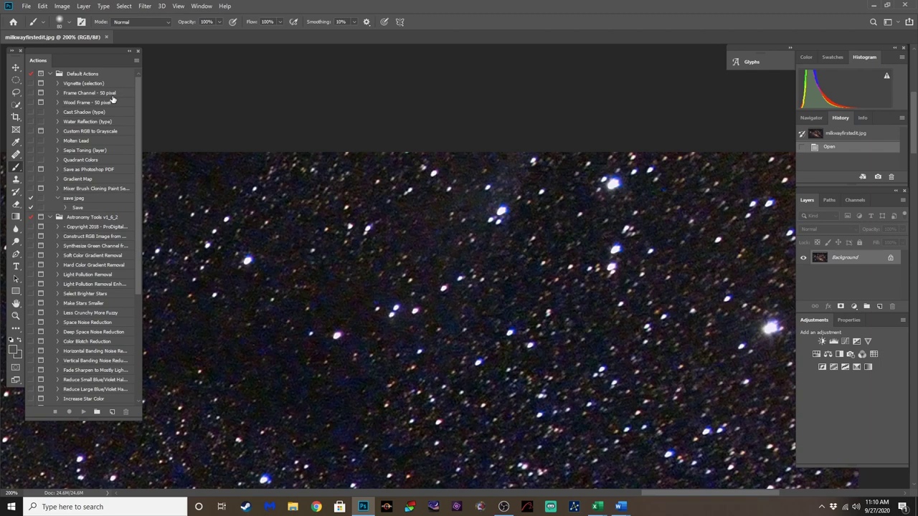
{"action": "key", "text": "ctrl+j"}
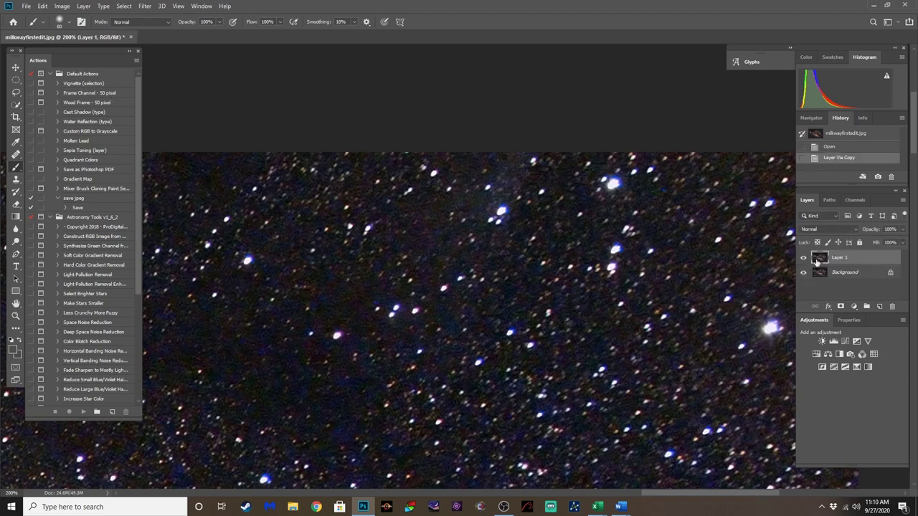
Step: Select the image's highlights with Color Range (Highlights) to pick out the stars
{"action": "left_click", "coordinate": [123, 7]}
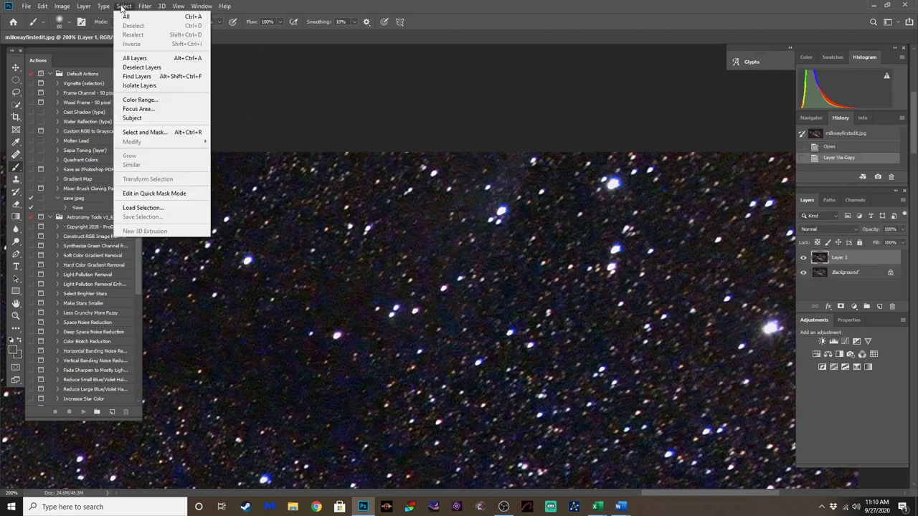
{"action": "left_click", "coordinate": [141, 100]}
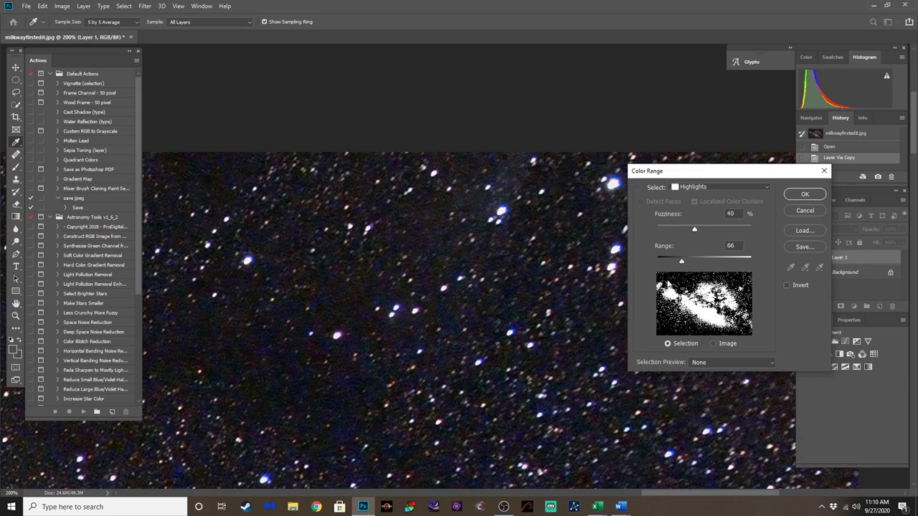
{"action": "left_click", "coordinate": [801, 197]}
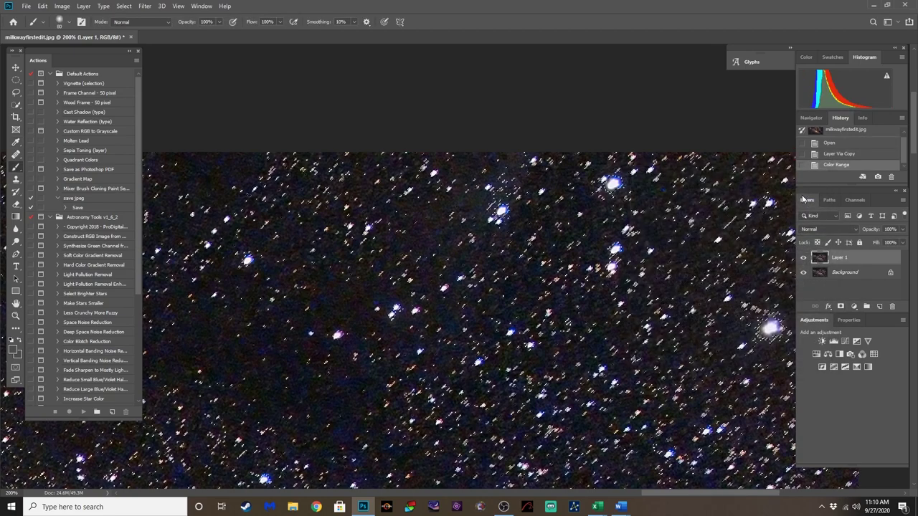
Step: Switch to the freehand Lasso tool with a 50 px feather
{"action": "key", "text": "b"}
{"action": "scroll", "coordinate": [365, 428], "scroll_direction": "down", "scroll_amount": 3}
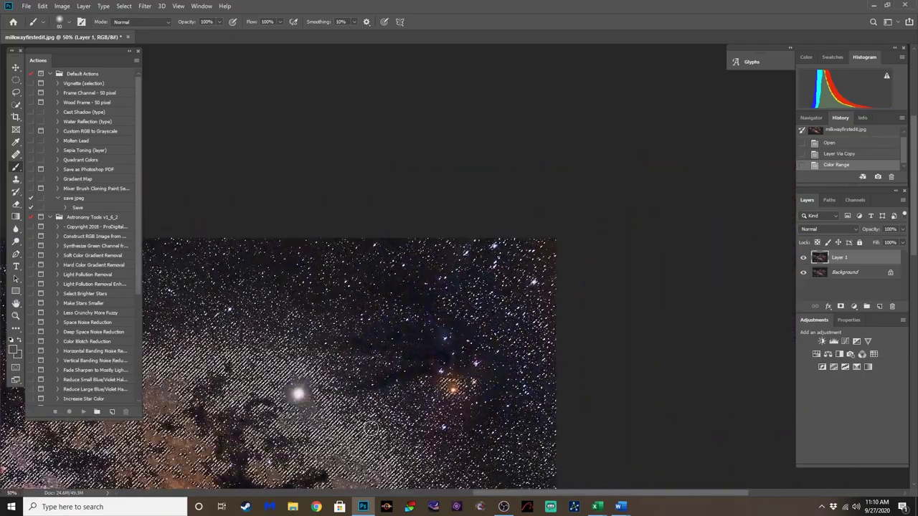
{"action": "scroll", "coordinate": [370, 428], "scroll_direction": "down", "scroll_amount": 1}
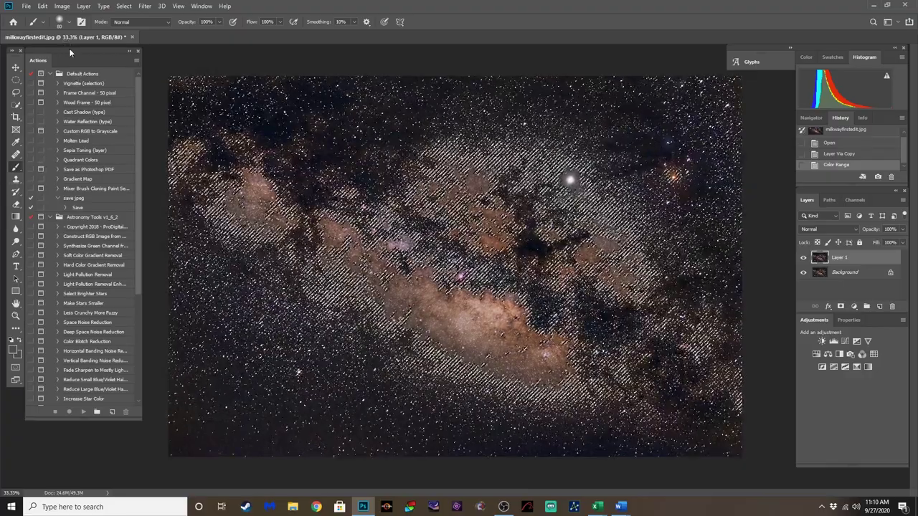
{"action": "left_click_drag", "start_coordinate": [73, 52], "coordinate": [78, 51]}
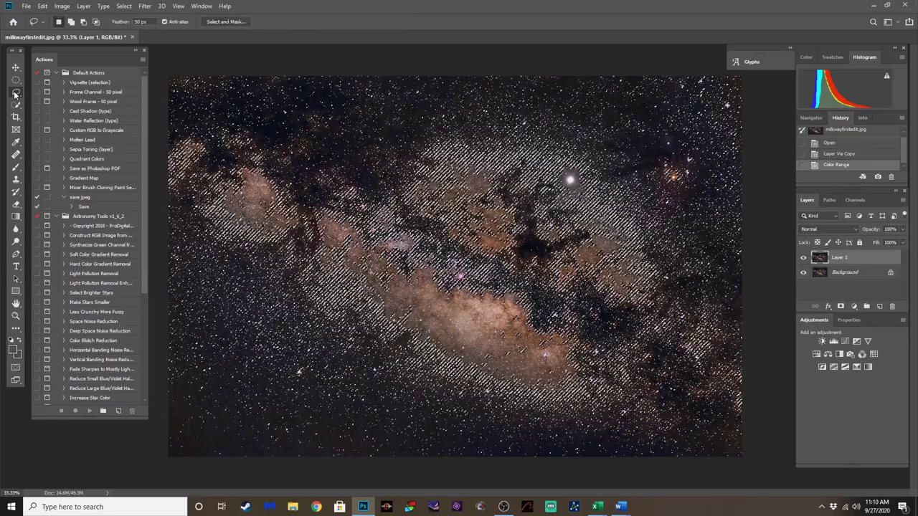
{"action": "left_click", "coordinate": [16, 94]}
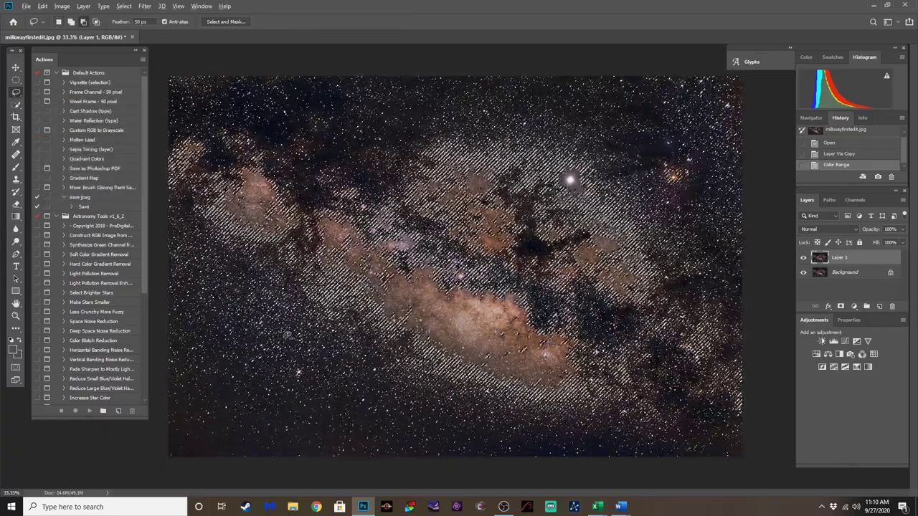
Step: Lasso out the Milky Way core, upper, lower-left and lower-right areas, trimming along the right edge
{"action": "mouse_move", "coordinate": [284, 330]}
{"action": "left_mouse_down"}
{"action": "mouse_move", "coordinate": [471, 423]}
{"action": "mouse_move", "coordinate": [684, 440]}
{"action": "mouse_move", "coordinate": [724, 339]}
{"action": "mouse_move", "coordinate": [685, 137]}
{"action": "mouse_move", "coordinate": [260, 112]}
{"action": "mouse_move", "coordinate": [148, 144]}
{"action": "mouse_move", "coordinate": [162, 290]}
{"action": "mouse_move", "coordinate": [337, 366]}
{"action": "mouse_move", "coordinate": [285, 330]}
{"action": "left_mouse_up"}
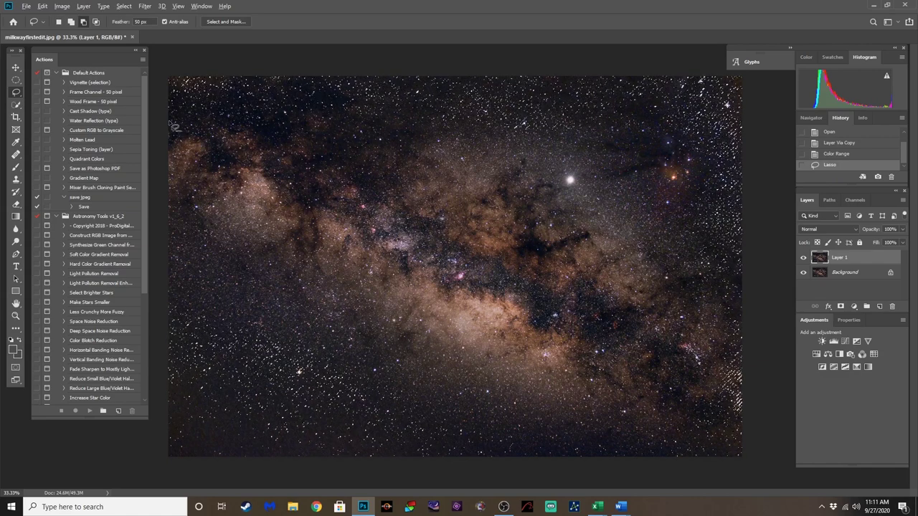
{"action": "mouse_move", "coordinate": [171, 111]}
{"action": "left_mouse_down"}
{"action": "mouse_move", "coordinate": [246, 100]}
{"action": "mouse_move", "coordinate": [501, 96]}
{"action": "mouse_move", "coordinate": [584, 106]}
{"action": "mouse_move", "coordinate": [609, 130]}
{"action": "mouse_move", "coordinate": [157, 137]}
{"action": "mouse_move", "coordinate": [169, 123]}
{"action": "left_mouse_up"}
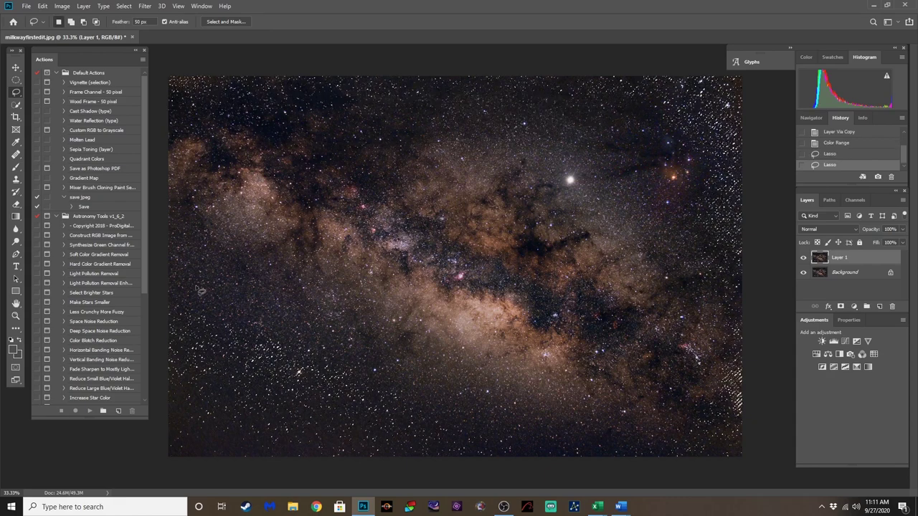
{"action": "mouse_move", "coordinate": [178, 289]}
{"action": "left_mouse_down"}
{"action": "mouse_move", "coordinate": [191, 381]}
{"action": "mouse_move", "coordinate": [209, 402]}
{"action": "mouse_move", "coordinate": [260, 421]}
{"action": "mouse_move", "coordinate": [360, 433]}
{"action": "mouse_move", "coordinate": [436, 413]}
{"action": "mouse_move", "coordinate": [310, 325]}
{"action": "mouse_move", "coordinate": [178, 293]}
{"action": "left_mouse_up"}
{"action": "mouse_move", "coordinate": [536, 421]}
{"action": "left_mouse_down"}
{"action": "mouse_move", "coordinate": [677, 424]}
{"action": "mouse_move", "coordinate": [719, 410]}
{"action": "mouse_move", "coordinate": [737, 387]}
{"action": "left_mouse_up"}
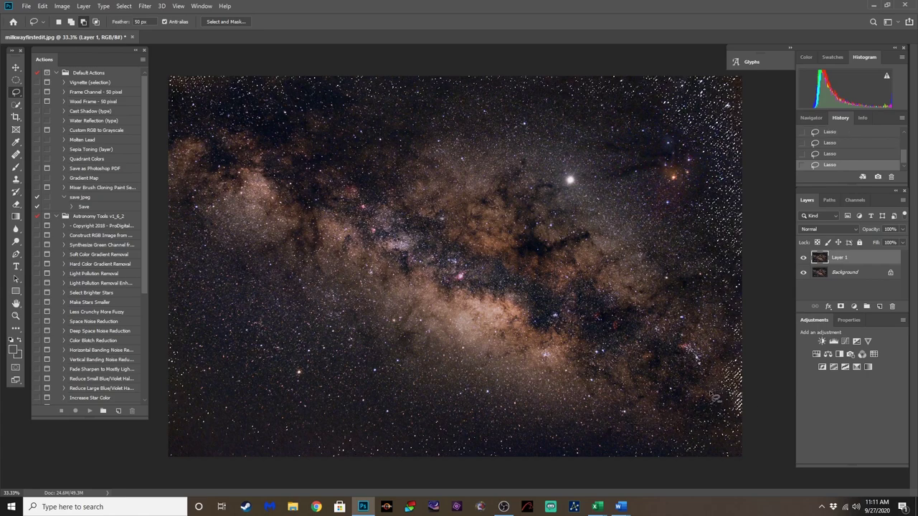
{"action": "mouse_move", "coordinate": [677, 412]}
{"action": "left_mouse_down"}
{"action": "mouse_move", "coordinate": [734, 426]}
{"action": "mouse_move", "coordinate": [756, 383]}
{"action": "mouse_move", "coordinate": [735, 269]}
{"action": "mouse_move", "coordinate": [675, 303]}
{"action": "mouse_move", "coordinate": [679, 411]}
{"action": "left_mouse_up"}
{"action": "mouse_move", "coordinate": [717, 270]}
{"action": "left_mouse_down"}
{"action": "mouse_move", "coordinate": [712, 188]}
{"action": "mouse_move", "coordinate": [685, 134]}
{"action": "mouse_move", "coordinate": [627, 108]}
{"action": "mouse_move", "coordinate": [602, 138]}
{"action": "mouse_move", "coordinate": [689, 242]}
{"action": "mouse_move", "coordinate": [719, 271]}
{"action": "left_mouse_up"}
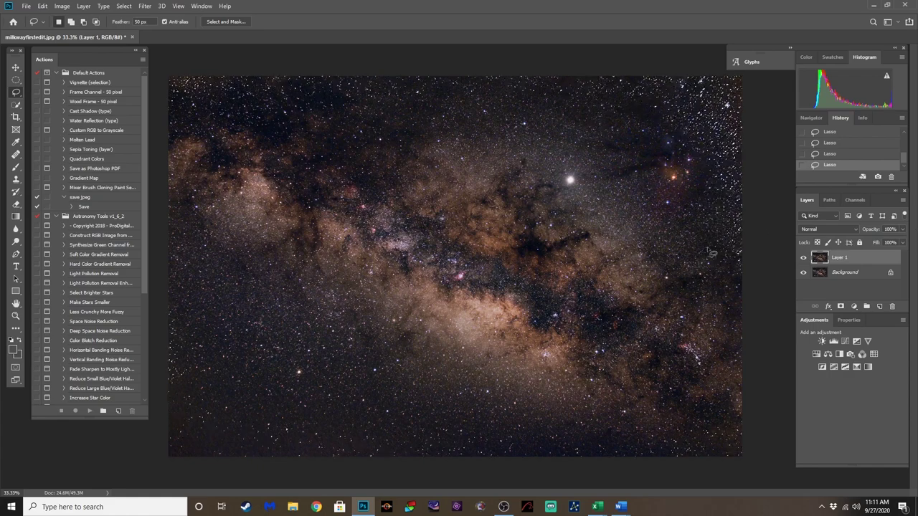
{"action": "key", "text": "ctrl+plus"}
{"action": "key", "text": "ctrl+plus"}
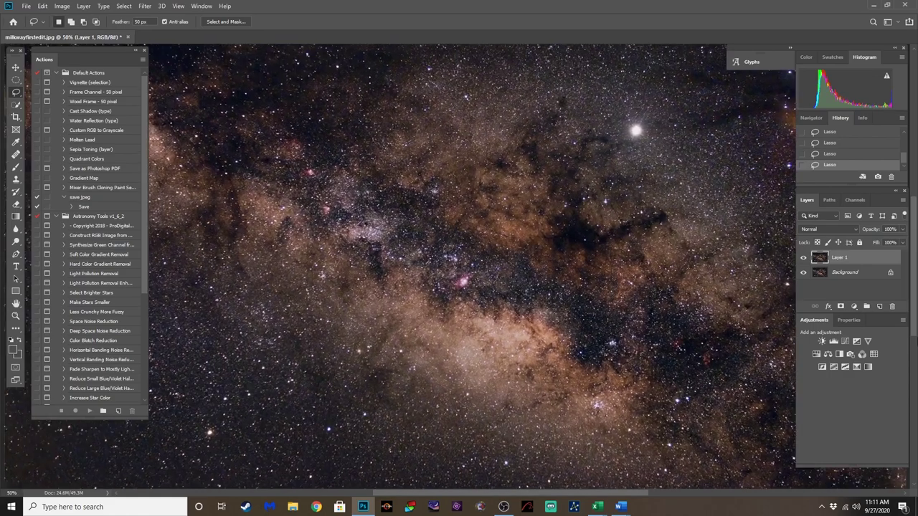
{"action": "left_click_drag", "start_coordinate": [621, 494], "coordinate": [728, 493]}
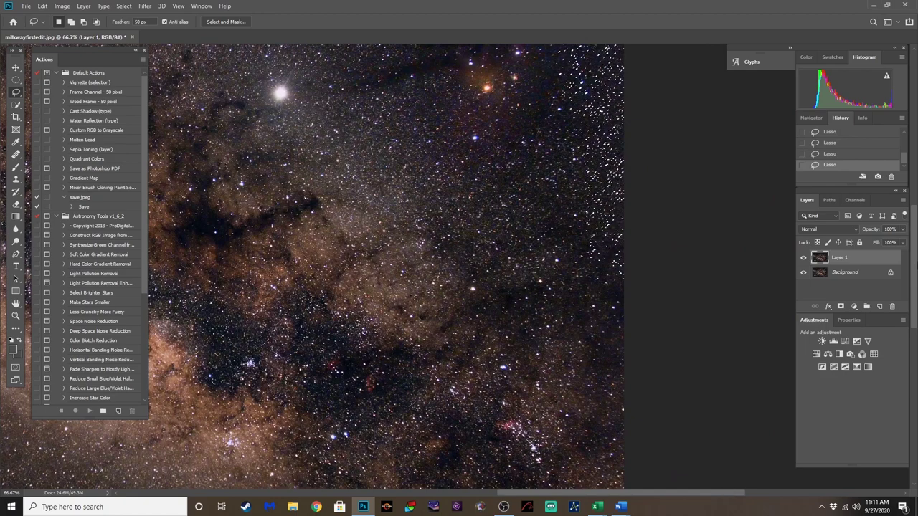
{"action": "scroll", "coordinate": [604, 67], "scroll_direction": "up", "scroll_amount": 8}
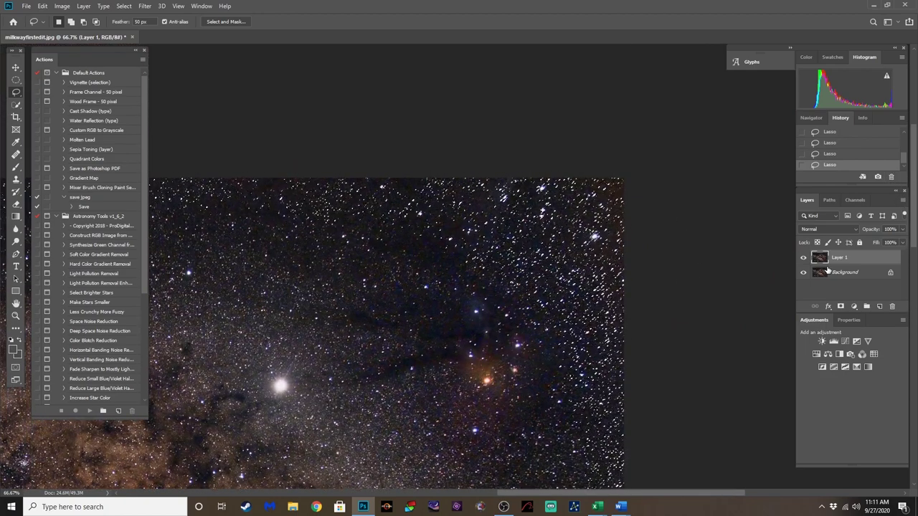
Step: Add a layer mask to Layer 1, view the mask alone, and set black as foreground
{"action": "left_click", "coordinate": [841, 307]}
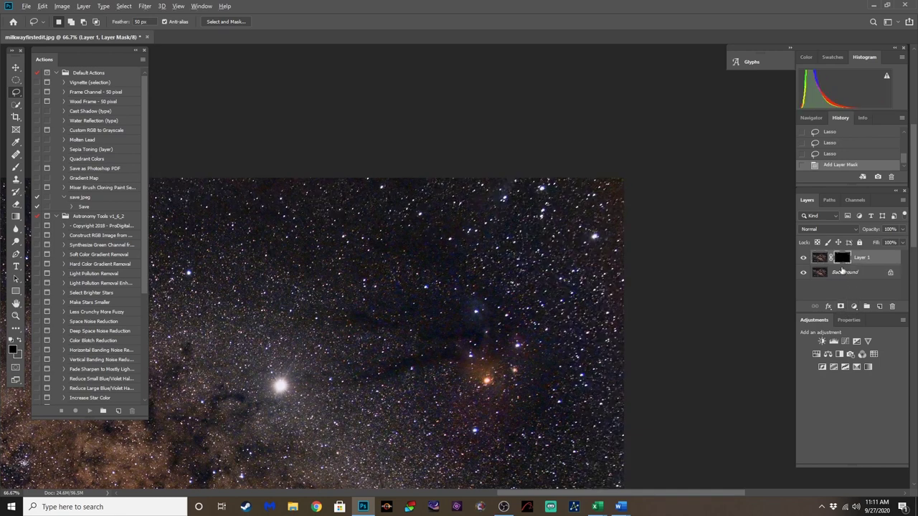
{"action": "left_click", "coordinate": [843, 260], "text": "alt"}
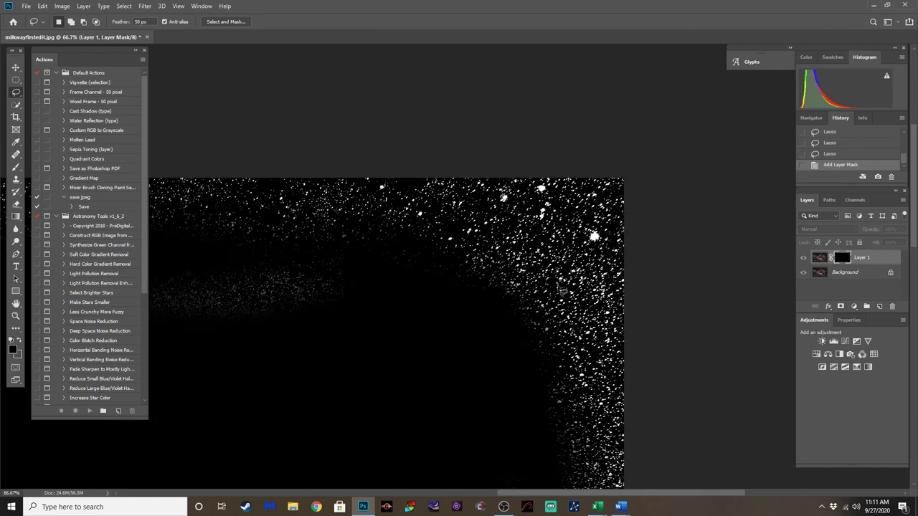
{"action": "scroll", "coordinate": [563, 291], "scroll_direction": "down", "scroll_amount": 3}
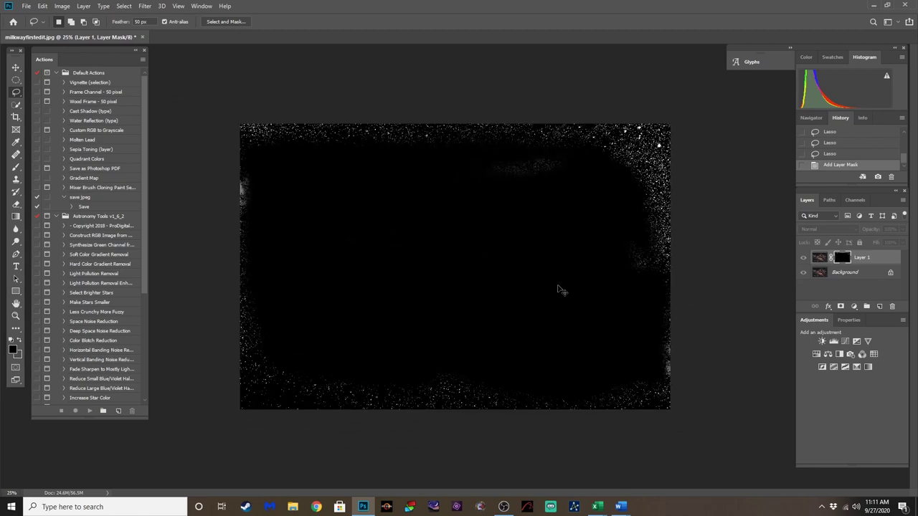
{"action": "scroll", "coordinate": [561, 290], "scroll_direction": "up", "scroll_amount": 1}
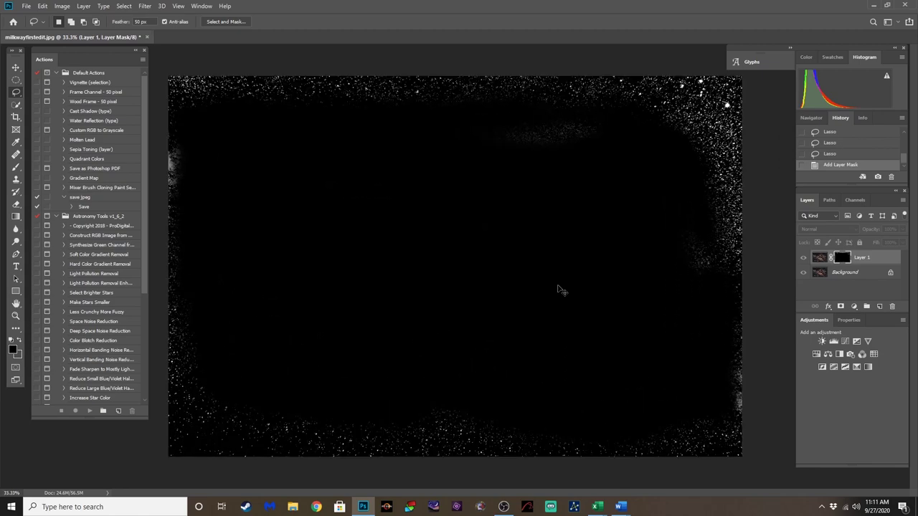
{"action": "left_click", "coordinate": [13, 351]}
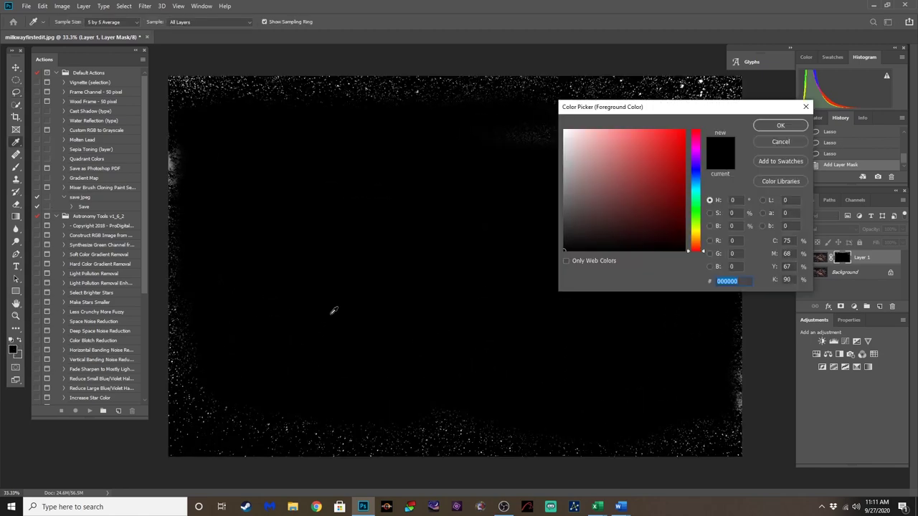
{"action": "left_click", "coordinate": [781, 126]}
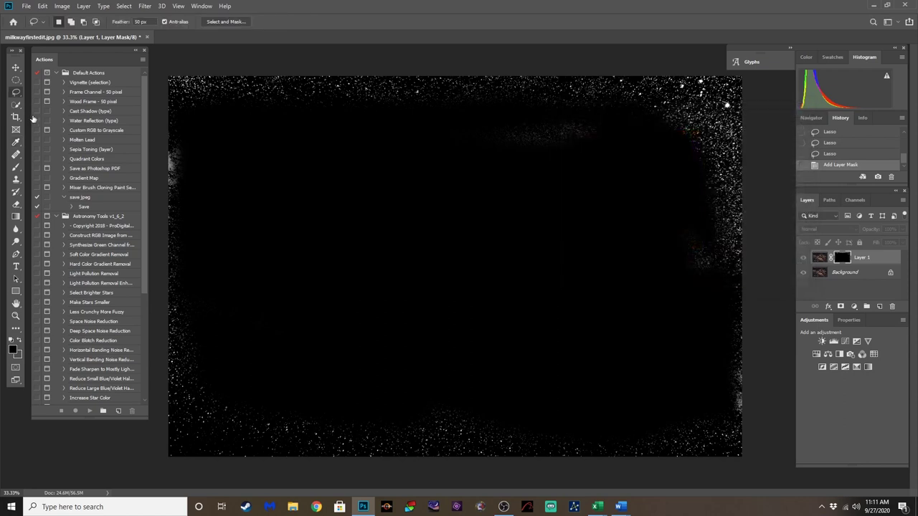
Step: Paint the mask black with a 300 px brush along the bottom, right, left edges and top-right corner
{"action": "left_click", "coordinate": [15, 166]}
{"action": "key", "text": "bracketright"}
{"action": "key", "text": "bracketright"}
{"action": "key", "text": "bracketright"}
{"action": "key", "text": "bracketright"}
{"action": "key", "text": "bracketright"}
{"action": "key", "text": "bracketright"}
{"action": "key", "text": "bracketright"}
{"action": "key", "text": "bracketright"}
{"action": "key", "text": "bracketright"}
{"action": "key", "text": "bracketright"}
{"action": "key", "text": "bracketright"}
{"action": "key", "text": "bracketright"}
{"action": "key", "text": "bracketright"}
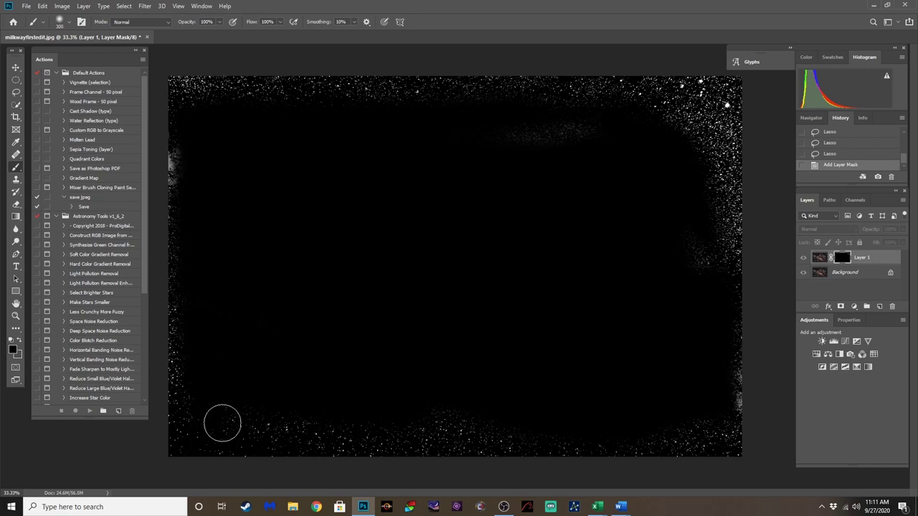
{"action": "mouse_move", "coordinate": [353, 436]}
{"action": "left_mouse_down"}
{"action": "mouse_move", "coordinate": [408, 424]}
{"action": "mouse_move", "coordinate": [569, 418]}
{"action": "mouse_move", "coordinate": [691, 270]}
{"action": "mouse_move", "coordinate": [674, 227]}
{"action": "mouse_move", "coordinate": [588, 137]}
{"action": "mouse_move", "coordinate": [545, 126]}
{"action": "left_mouse_up"}
{"action": "mouse_move", "coordinate": [210, 122]}
{"action": "left_mouse_down"}
{"action": "mouse_move", "coordinate": [174, 174]}
{"action": "mouse_move", "coordinate": [225, 198]}
{"action": "left_mouse_up"}
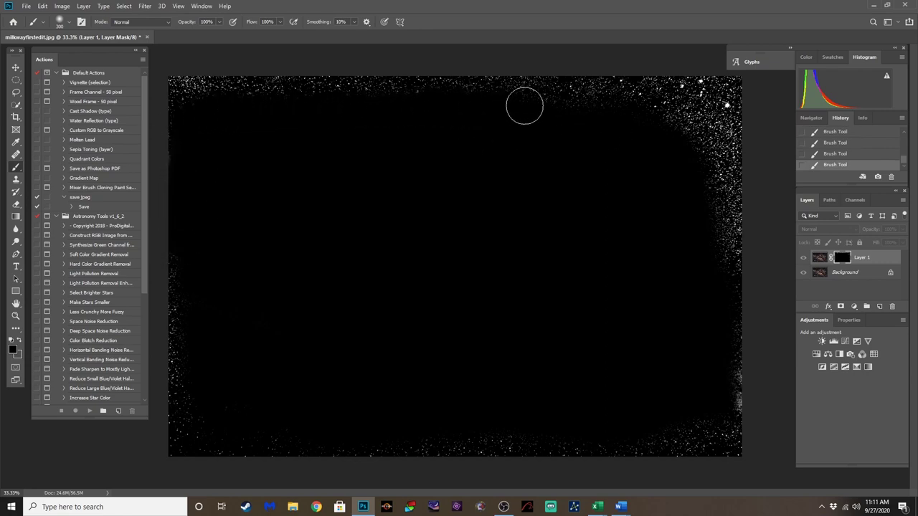
{"action": "mouse_move", "coordinate": [610, 107]}
{"action": "left_mouse_down"}
{"action": "mouse_move", "coordinate": [688, 122]}
{"action": "mouse_move", "coordinate": [702, 134]}
{"action": "mouse_move", "coordinate": [711, 154]}
{"action": "mouse_move", "coordinate": [711, 299]}
{"action": "mouse_move", "coordinate": [721, 171]}
{"action": "mouse_move", "coordinate": [741, 188]}
{"action": "mouse_move", "coordinate": [748, 253]}
{"action": "mouse_move", "coordinate": [733, 404]}
{"action": "mouse_move", "coordinate": [733, 157]}
{"action": "mouse_move", "coordinate": [674, 140]}
{"action": "mouse_move", "coordinate": [741, 139]}
{"action": "mouse_move", "coordinate": [727, 116]}
{"action": "mouse_move", "coordinate": [705, 111]}
{"action": "left_mouse_up"}
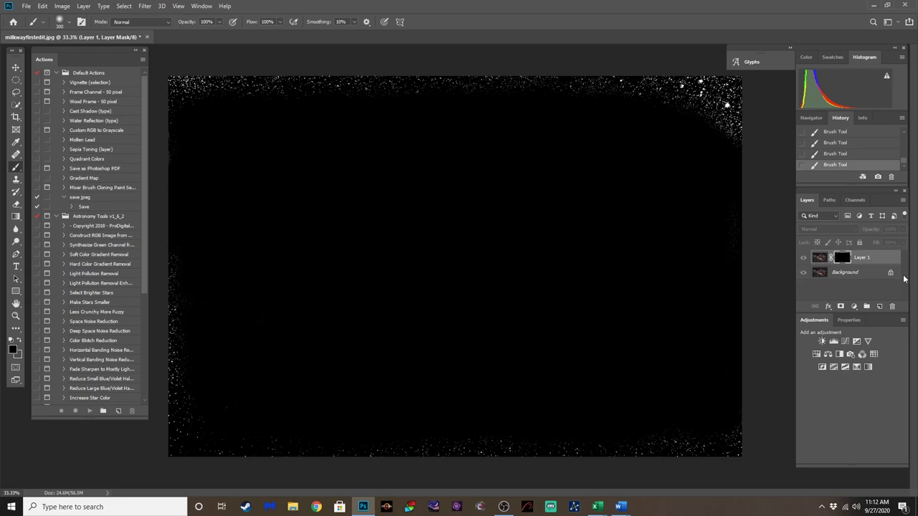
{"action": "left_click", "coordinate": [819, 258]}
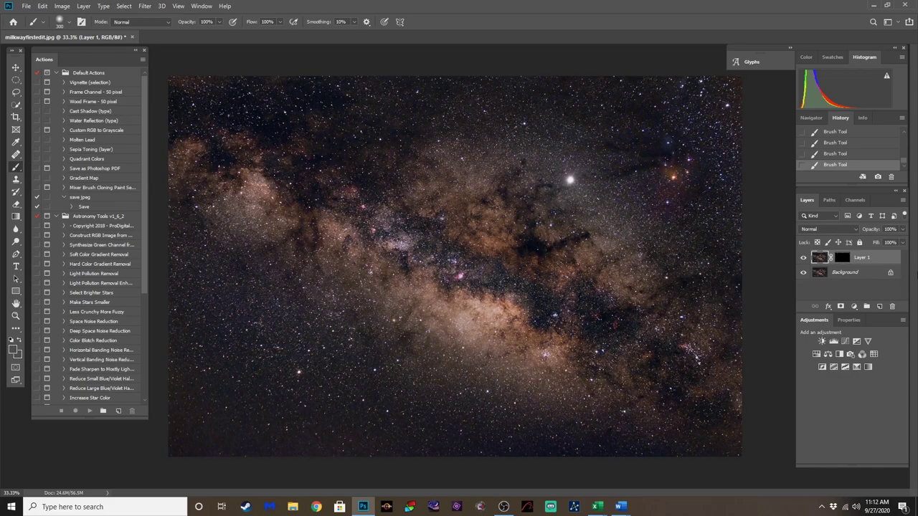
Step: Zoom to 100%, target Layer 1's image pixels and open Filter > Other > Offset
{"action": "key", "text": "ctrl+plus"}
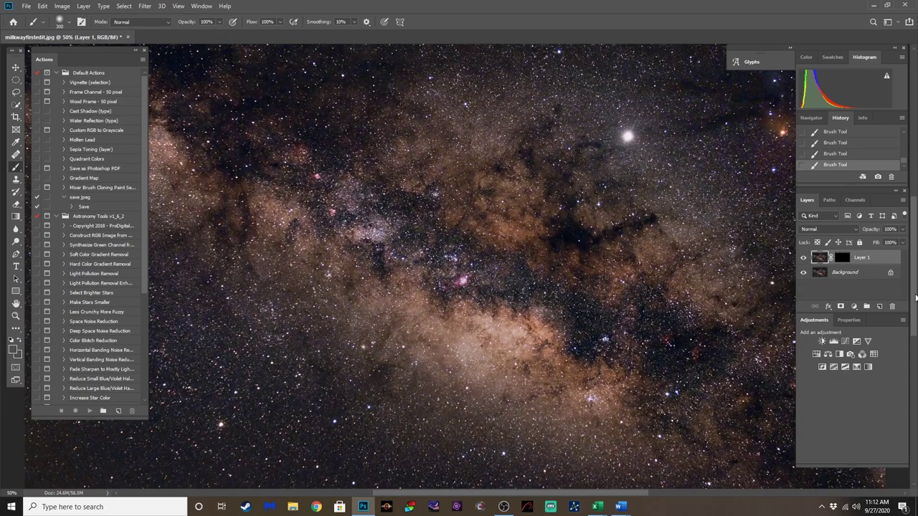
{"action": "left_click_drag", "start_coordinate": [915, 296], "coordinate": [915, 237]}
{"action": "left_click_drag", "start_coordinate": [484, 495], "coordinate": [567, 497]}
{"action": "key", "text": "ctrl+plus"}
{"action": "key", "text": "ctrl+plus"}
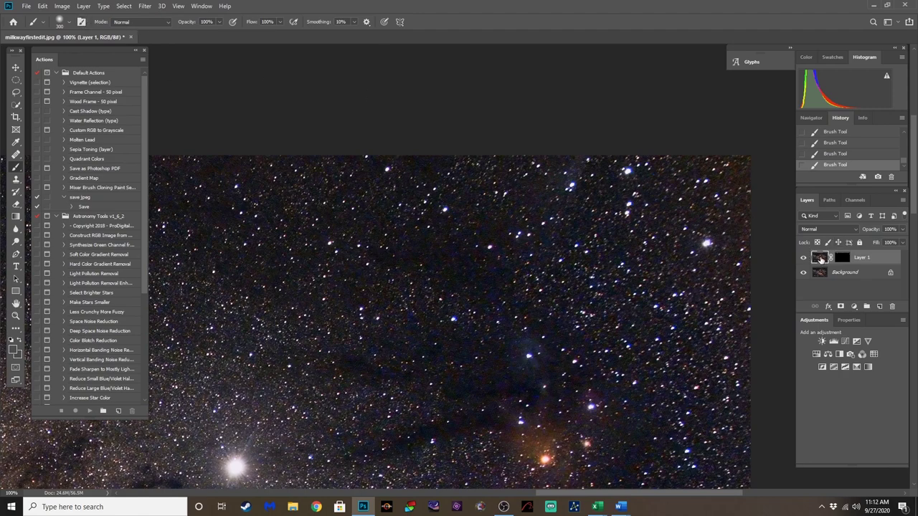
{"action": "left_click", "coordinate": [844, 259]}
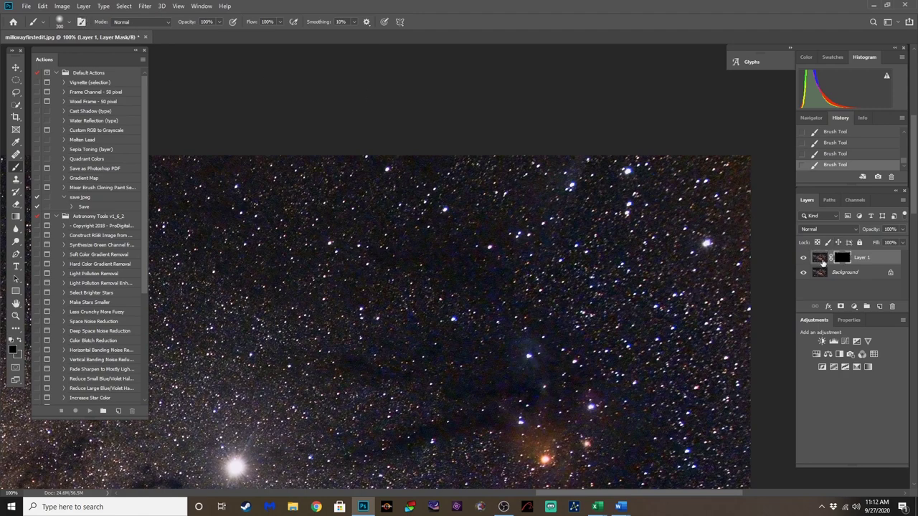
{"action": "left_click", "coordinate": [819, 260]}
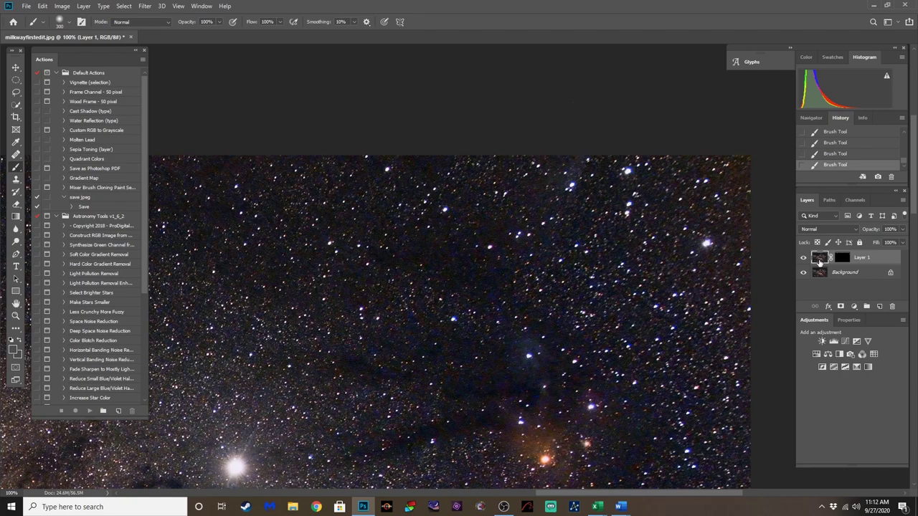
{"action": "left_click", "coordinate": [144, 7]}
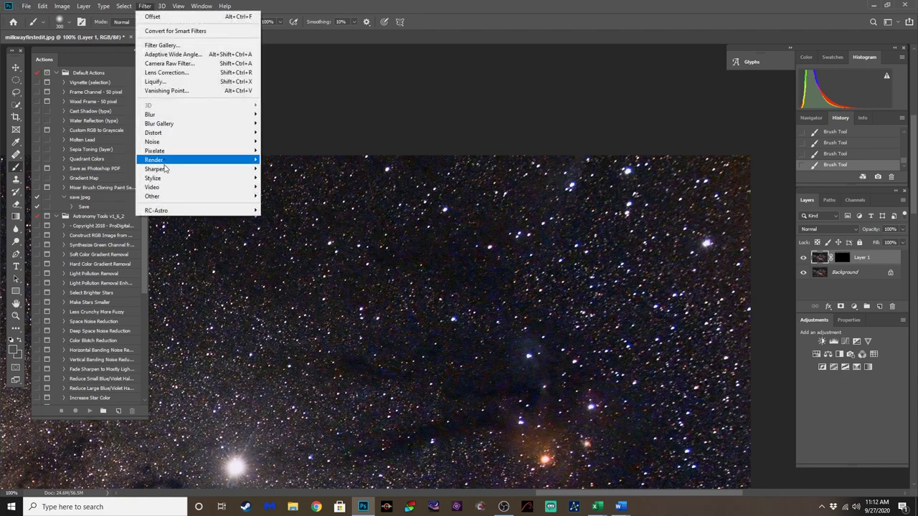
{"action": "mouse_move", "coordinate": [177, 198]}
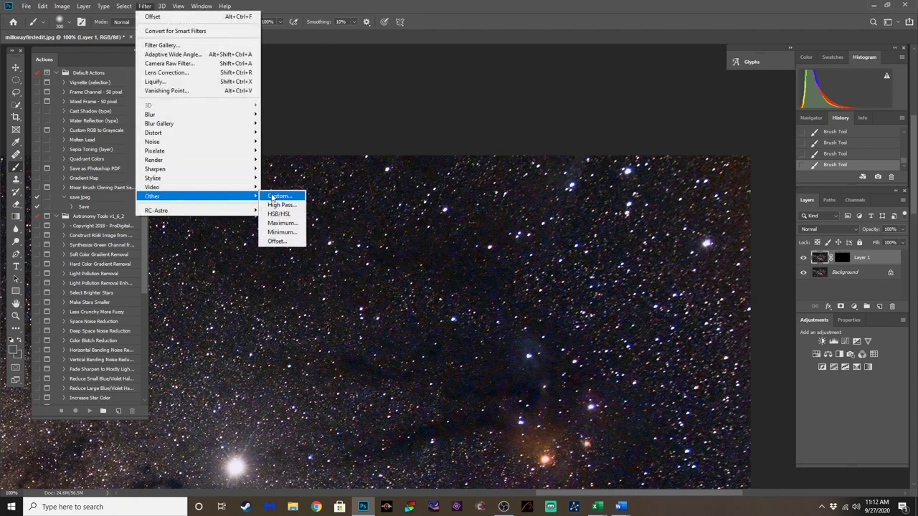
{"action": "left_click", "coordinate": [278, 242]}
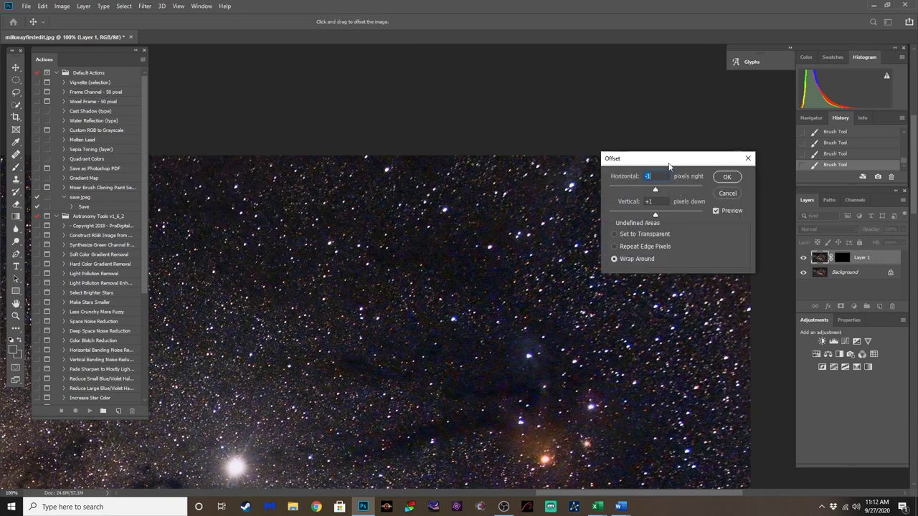
Step: Try several horizontal offset values in the Offset dialog while watching the stars
{"action": "left_click_drag", "start_coordinate": [668, 166], "coordinate": [401, 171]}
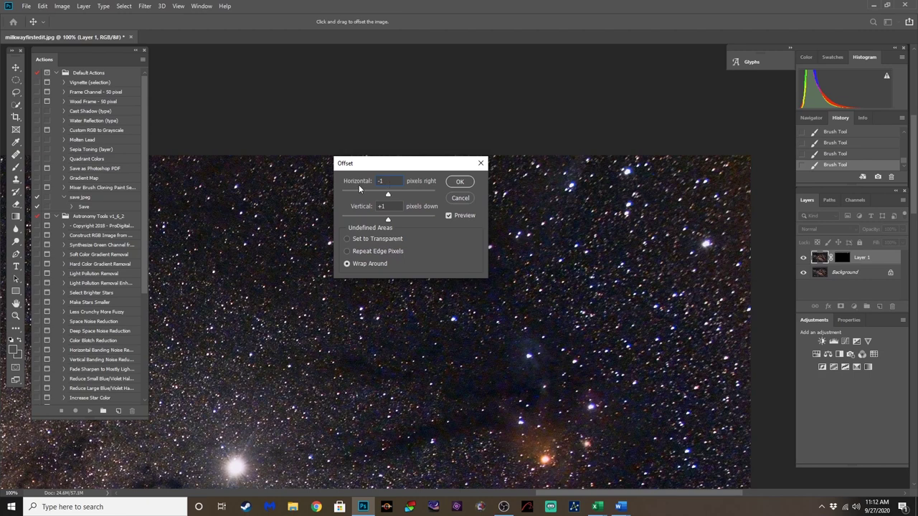
{"action": "left_click", "coordinate": [382, 206]}
{"action": "left_click", "coordinate": [383, 182]}
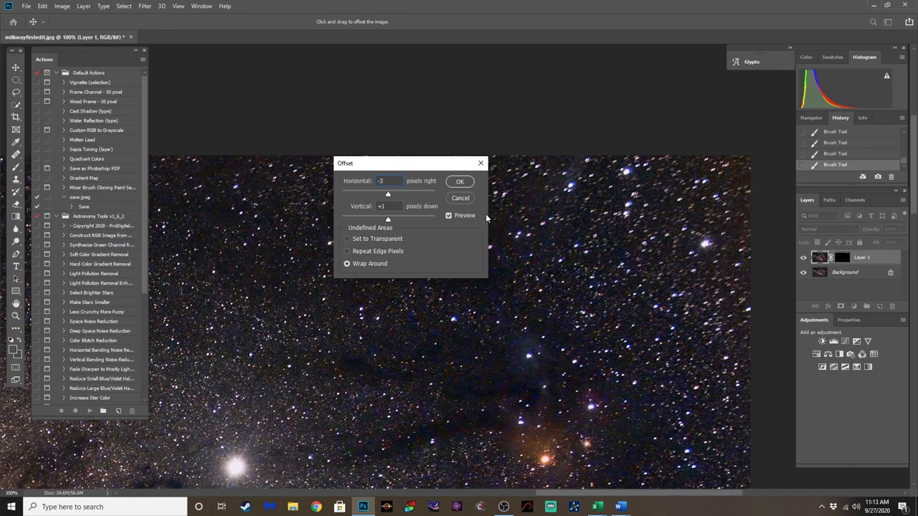
{"action": "type", "text": "1"}
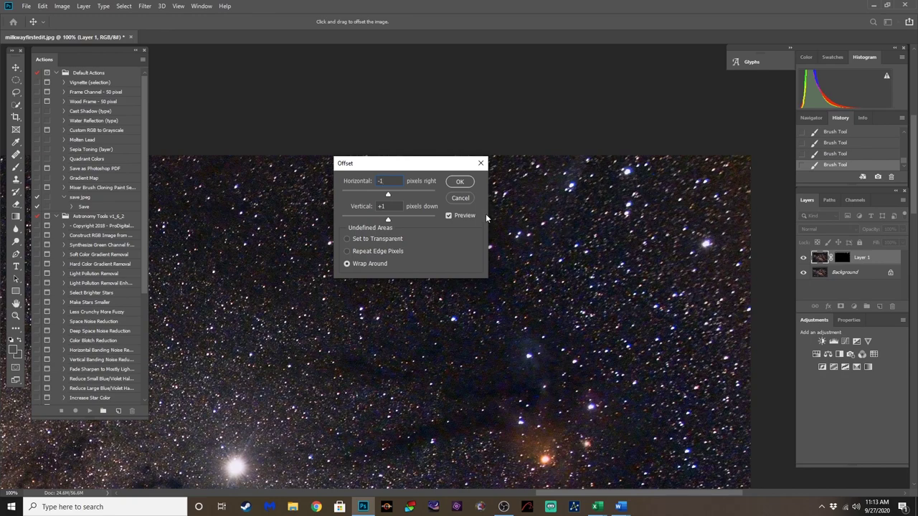
{"action": "key", "text": "BackSpace"}
{"action": "key", "text": "BackSpace"}
{"action": "type", "text": "0"}
{"action": "key", "text": "BackSpace"}
{"action": "type", "text": "1"}
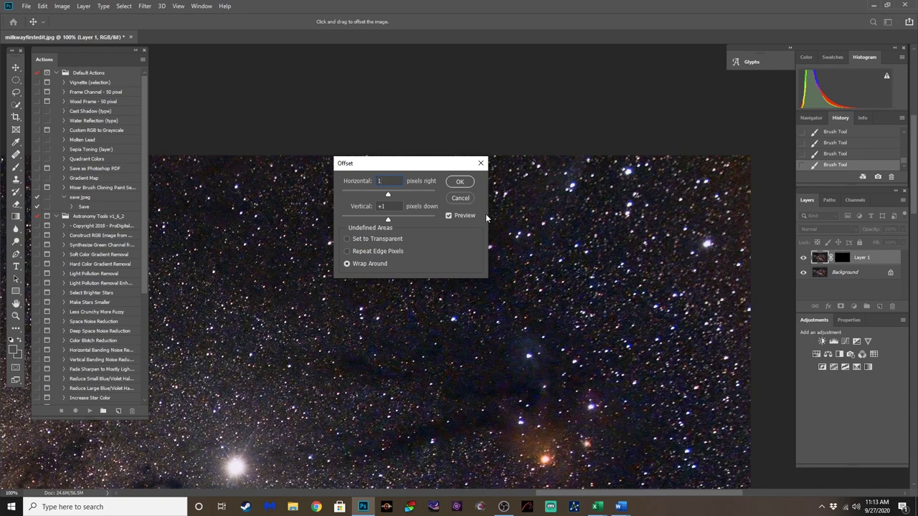
{"action": "key", "text": "BackSpace"}
{"action": "type", "text": "2"}
{"action": "key", "text": "BackSpace"}
Step: Apply the Offset at -2 px horizontal and 2 px vertical with Wrap Around
{"action": "type", "text": "10"}
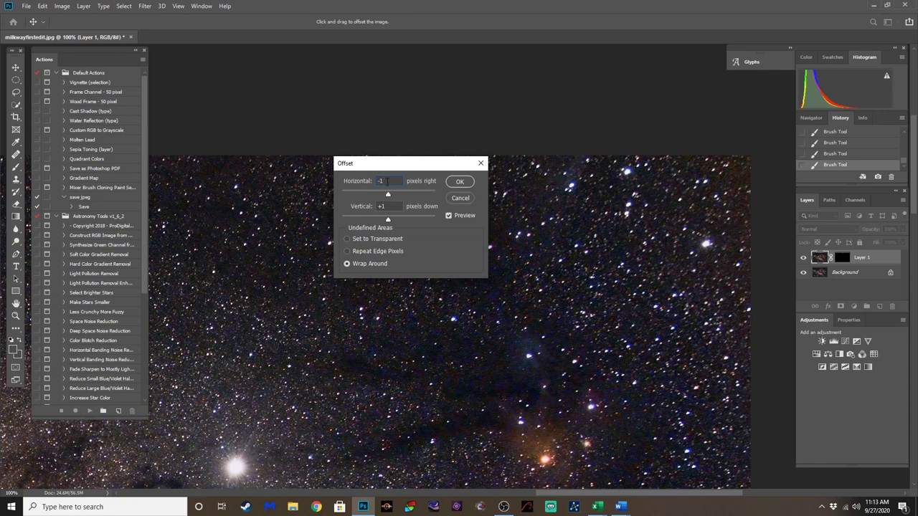
{"action": "type", "text": "2"}
{"action": "type", "text": "0"}
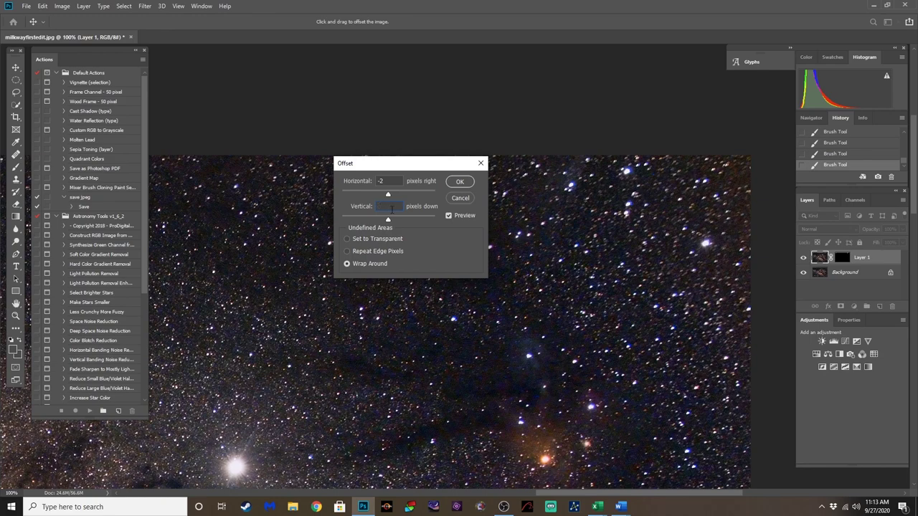
{"action": "type", "text": "1"}
{"action": "type", "text": "2"}
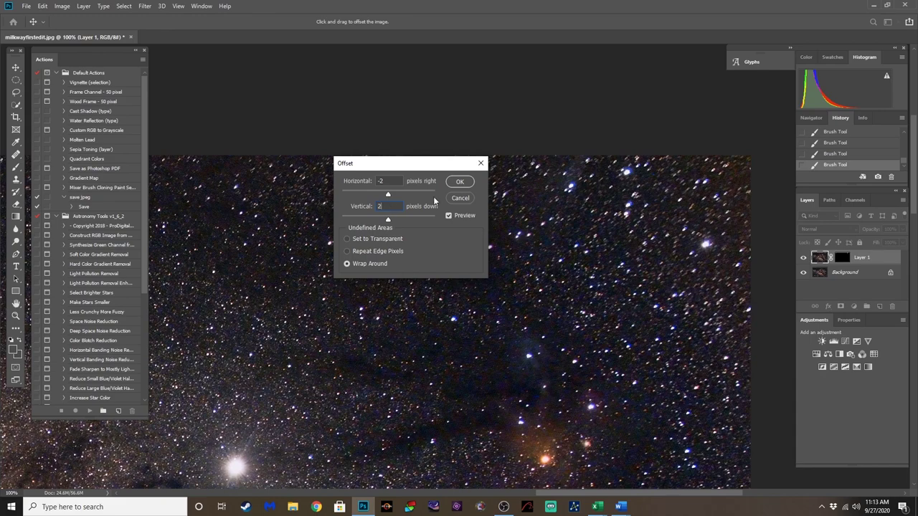
{"action": "left_click", "coordinate": [460, 182]}
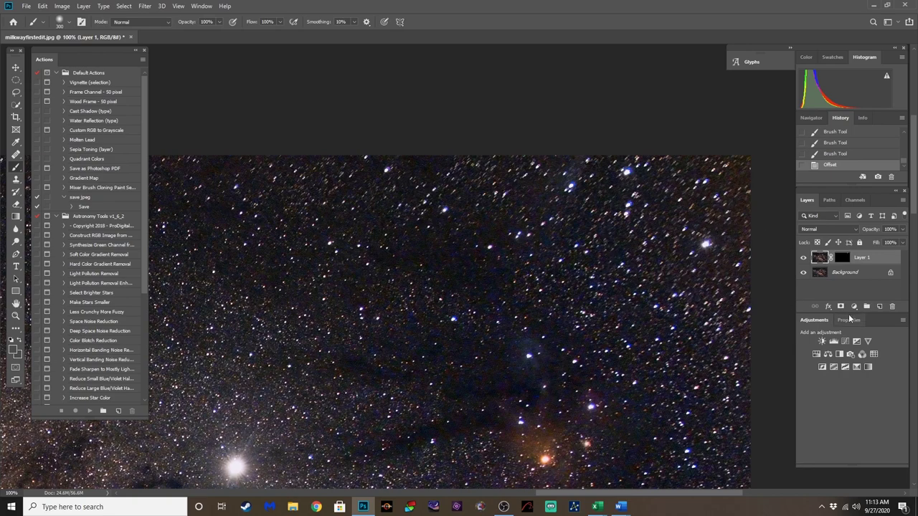
Step: Set Layer 1's blend mode to Darken and toggle its visibility to compare
{"action": "left_click", "coordinate": [817, 229]}
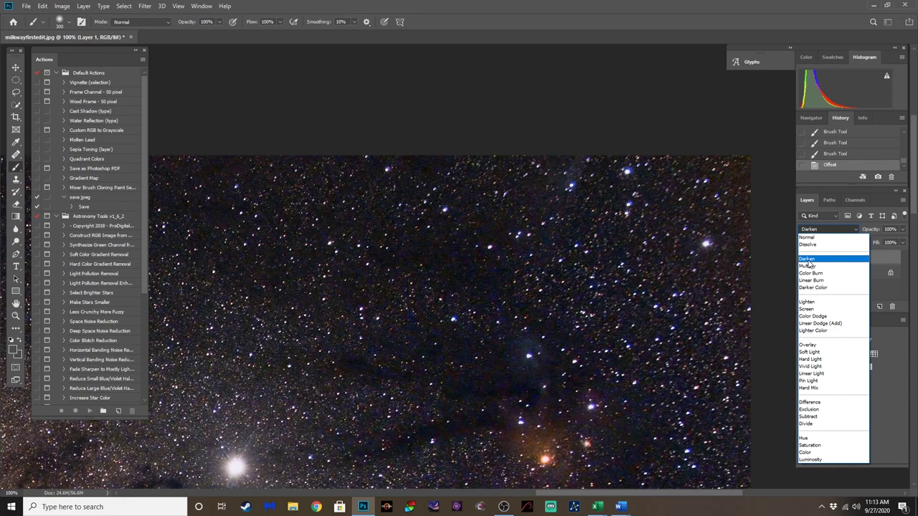
{"action": "left_click", "coordinate": [807, 259]}
{"action": "left_click", "coordinate": [803, 259]}
{"action": "left_click", "coordinate": [803, 259]}
Step: Compare the stars with Layer 1 hidden and shown, leaving it visible
{"action": "scroll", "coordinate": [685, 231], "scroll_direction": "up", "scroll_amount": 1}
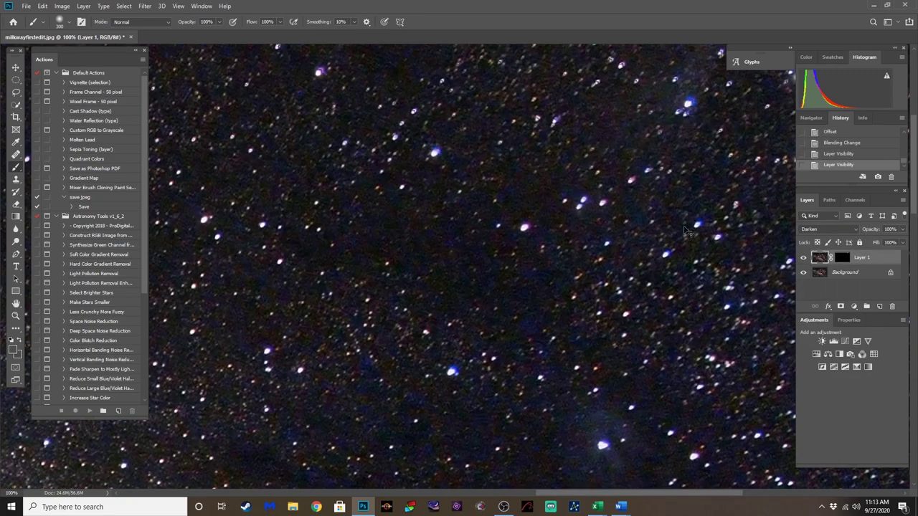
{"action": "scroll", "coordinate": [663, 496], "scroll_direction": "up", "scroll_amount": 1}
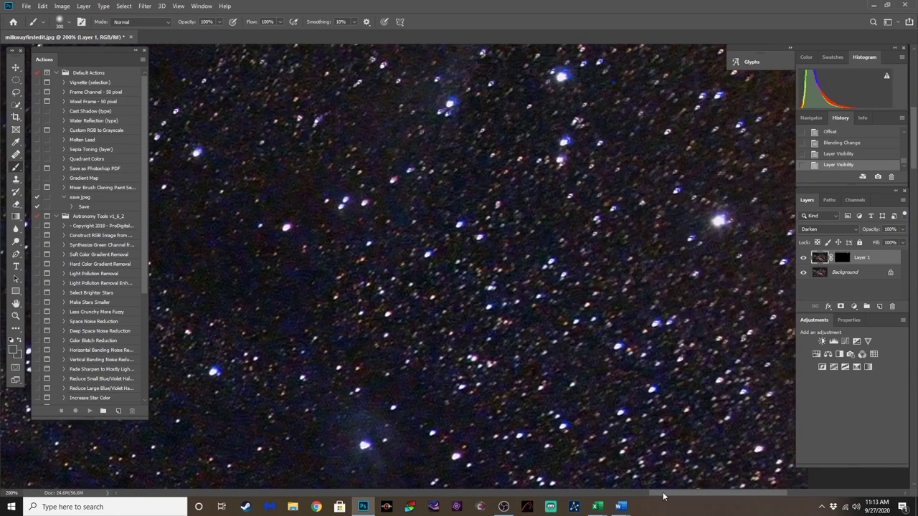
{"action": "mouse_move", "coordinate": [664, 496]}
{"action": "left_mouse_down"}
{"action": "mouse_move", "coordinate": [691, 495]}
{"action": "mouse_move", "coordinate": [672, 495]}
{"action": "left_mouse_up"}
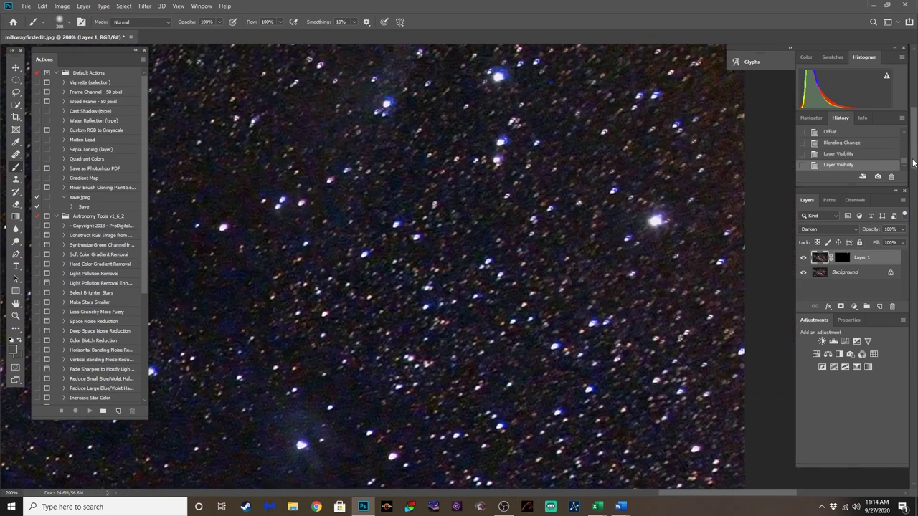
{"action": "scroll", "coordinate": [802, 264], "scroll_direction": "up", "scroll_amount": 2}
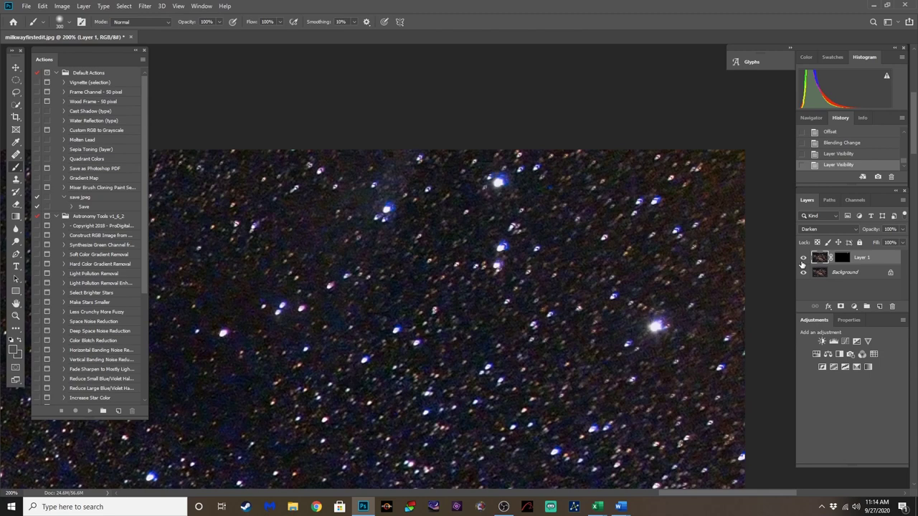
{"action": "left_click", "coordinate": [804, 258]}
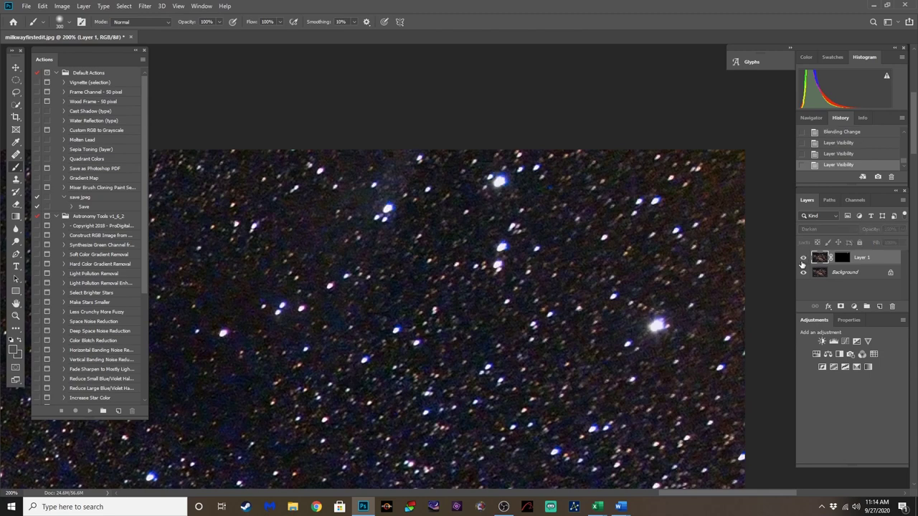
{"action": "left_click", "coordinate": [802, 262]}
{"action": "left_click", "coordinate": [803, 258]}
{"action": "left_click", "coordinate": [802, 262]}
{"action": "left_click", "coordinate": [802, 260]}
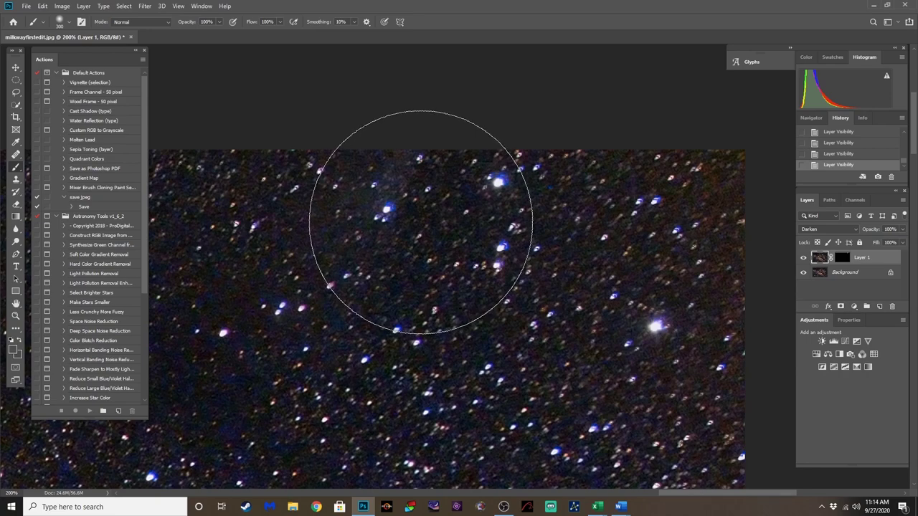
Step: Shrink the brush to 150 px, recompare at lower zoom, then close the Milky Way document
{"action": "key", "text": "bracketleft"}
{"action": "key", "text": "bracketleft"}
{"action": "key", "text": "bracketleft"}
{"action": "key", "text": "bracketleft"}
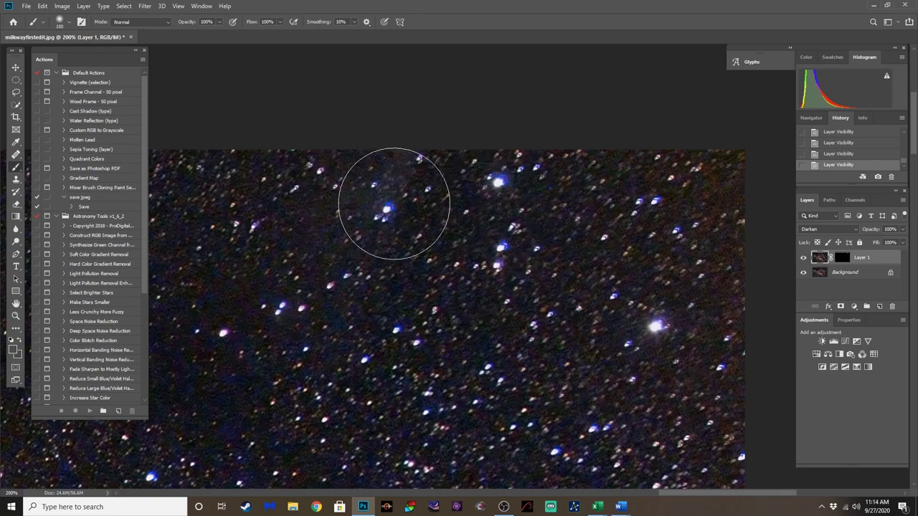
{"action": "key", "text": "ctrl+minus"}
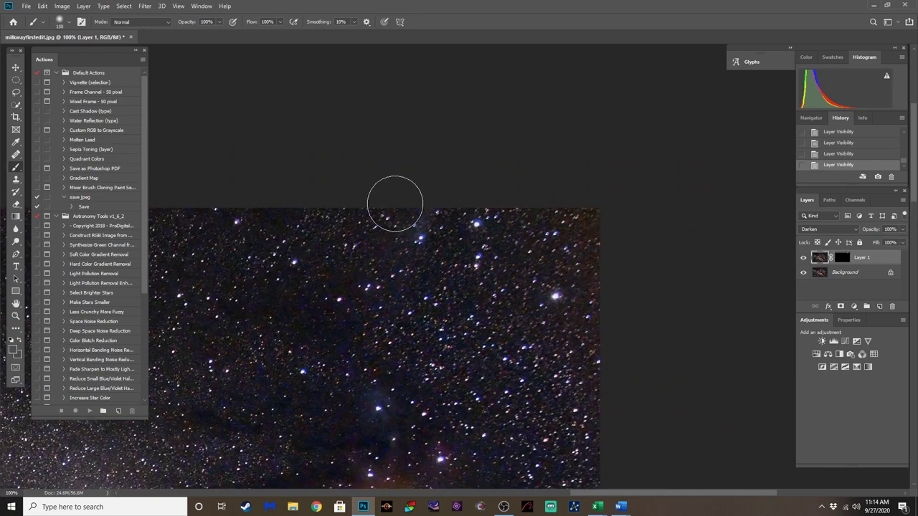
{"action": "left_click", "coordinate": [804, 259]}
{"action": "left_click", "coordinate": [804, 258]}
{"action": "left_click", "coordinate": [804, 258]}
{"action": "left_click", "coordinate": [803, 259]}
{"action": "left_click", "coordinate": [803, 258]}
{"action": "key", "text": "ctrl+minus"}
{"action": "key", "text": "ctrl+minus"}
{"action": "key", "text": "ctrl+minus"}
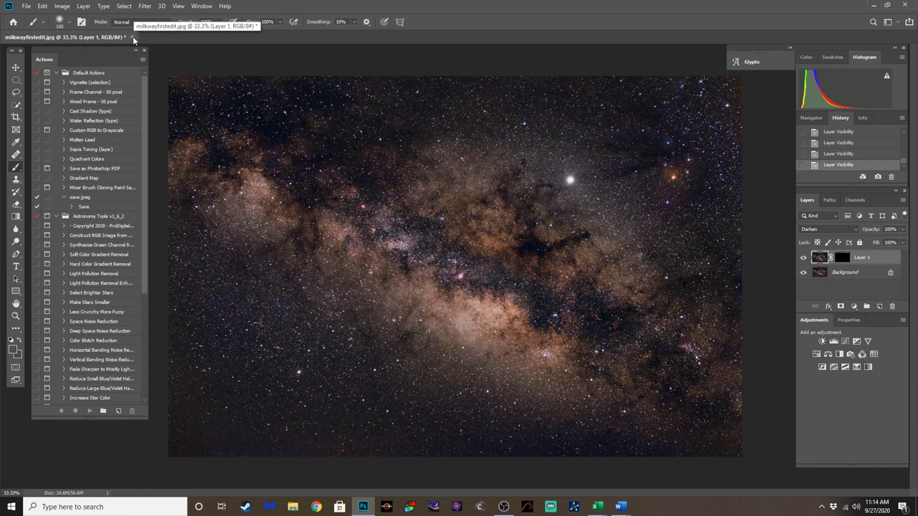
{"action": "left_click", "coordinate": [132, 36]}
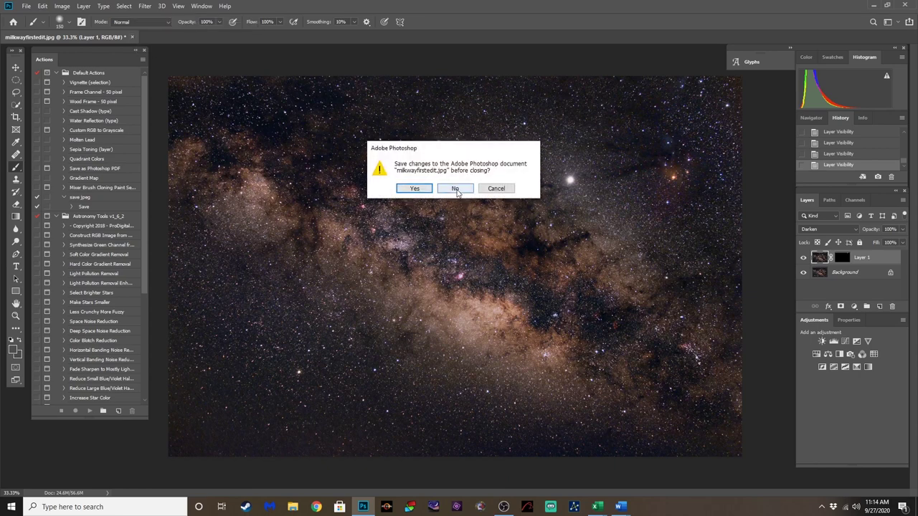
Step: Discard the Milky Way changes, briefly open and close andromedaAPPpsHDR.jpg, then open m421stdr2.tif
{"action": "left_click", "coordinate": [455, 189]}
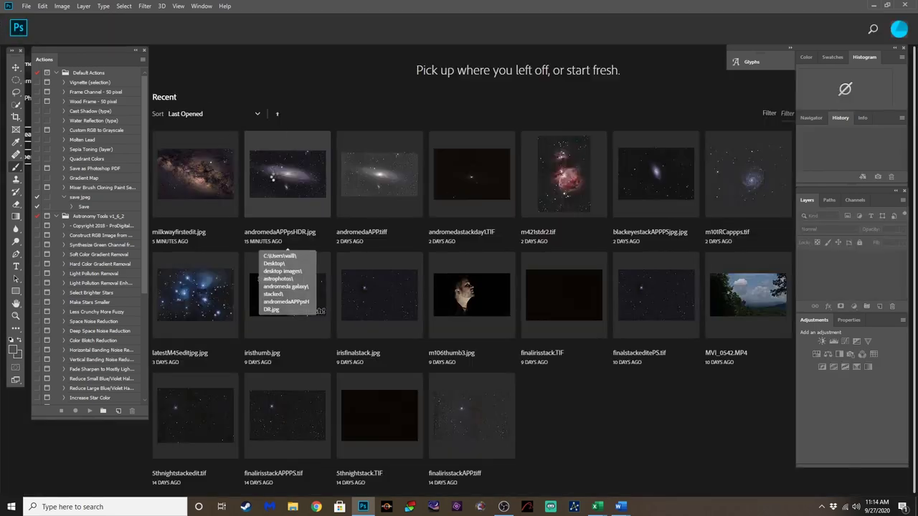
{"action": "left_click", "coordinate": [275, 183]}
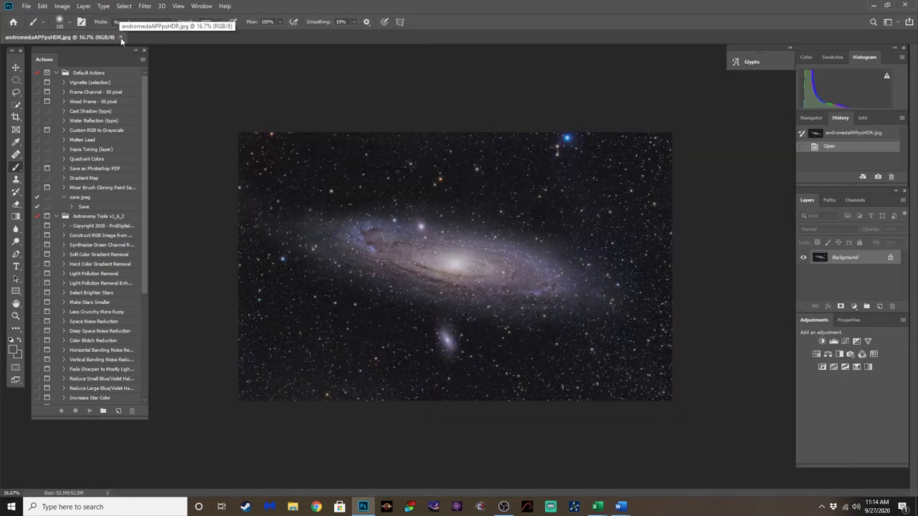
{"action": "left_click", "coordinate": [120, 37]}
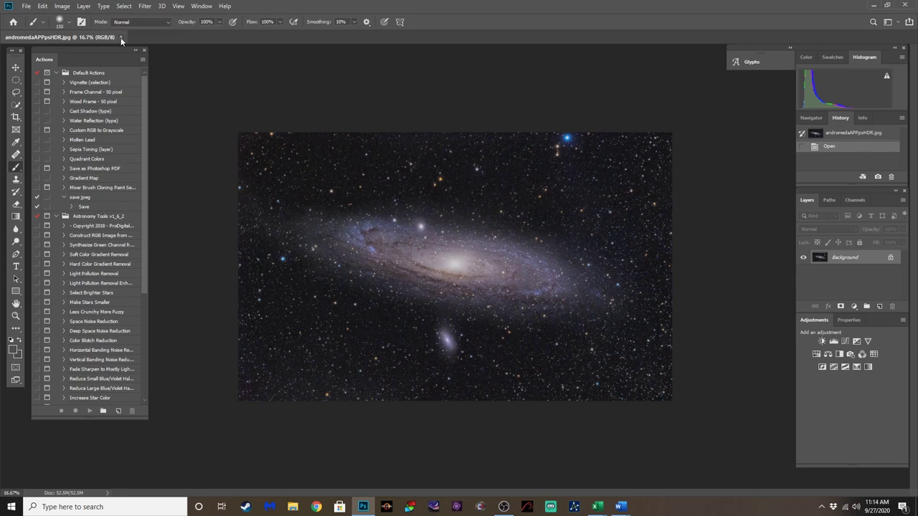
{"action": "left_click", "coordinate": [566, 192]}
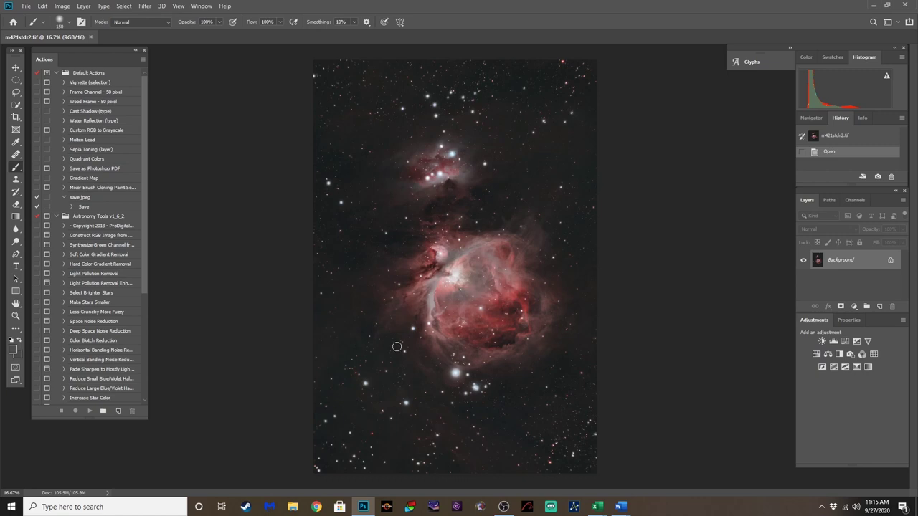
Step: Inspect the Orion nebula's stars at 25–50% zoom, then close m421stdr2.tif
{"action": "key", "text": "ctrl+plus"}
{"action": "key", "text": "ctrl+plus"}
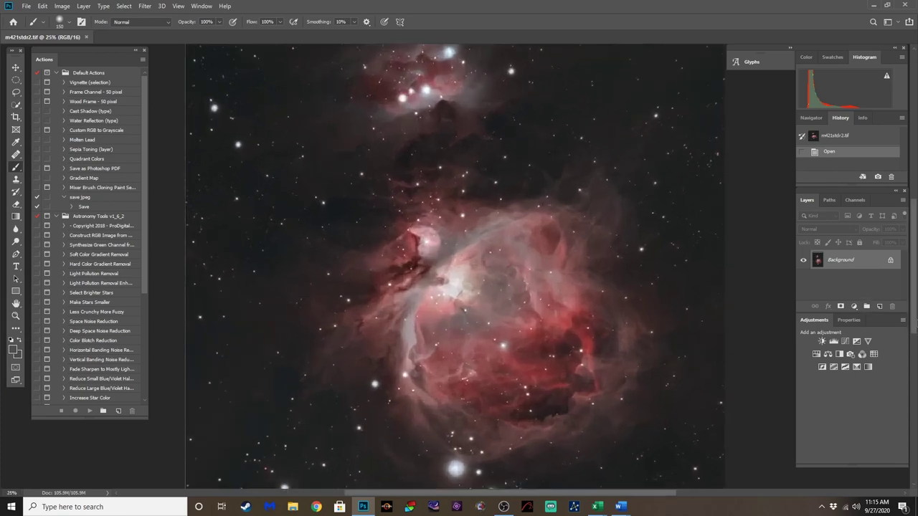
{"action": "scroll", "coordinate": [913, 285], "scroll_direction": "up", "scroll_amount": 5}
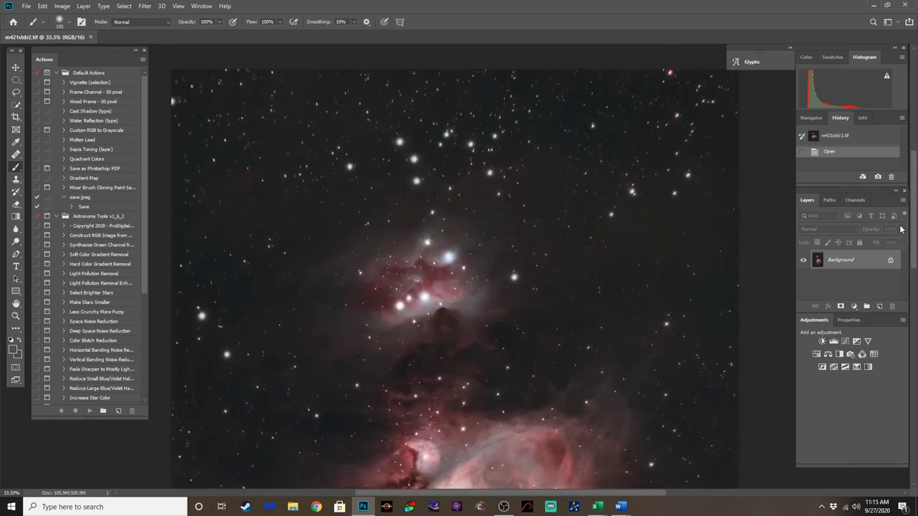
{"action": "key", "text": "ctrl+minus"}
{"action": "key", "text": "ctrl+minus"}
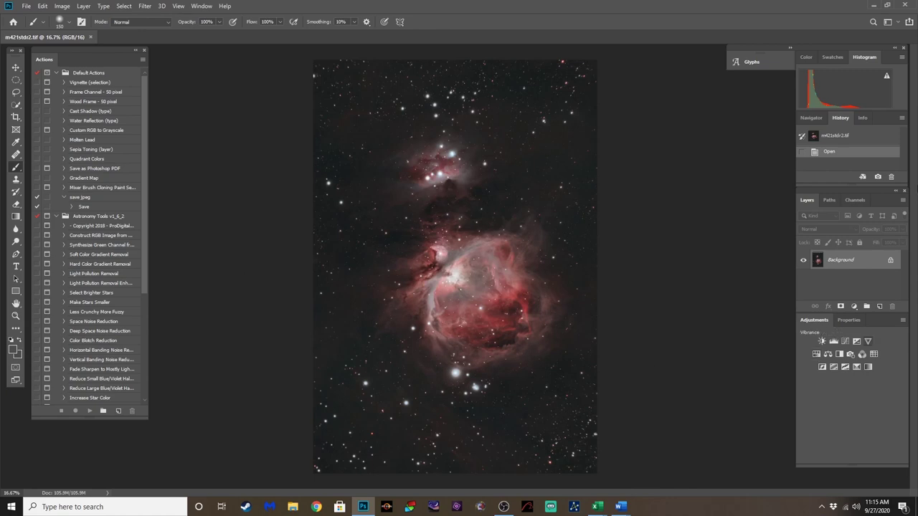
{"action": "key", "text": "ctrl+plus"}
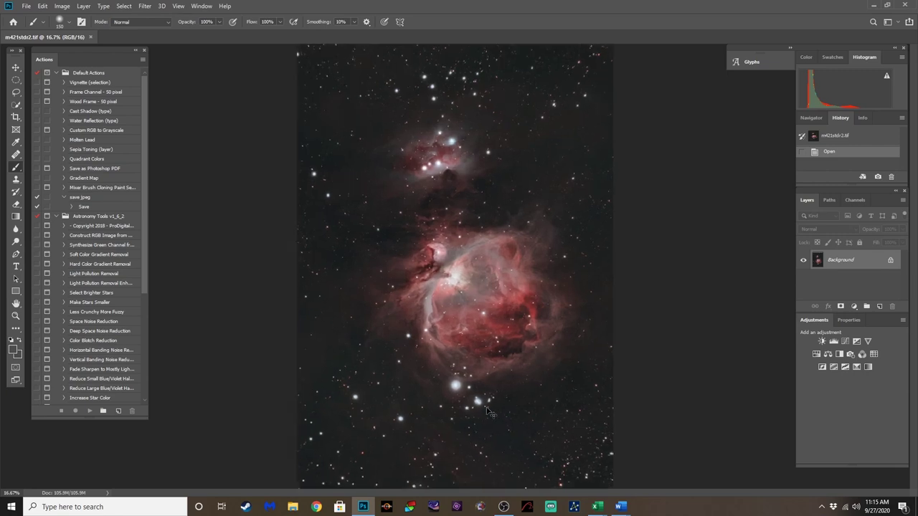
{"action": "scroll", "coordinate": [568, 376], "scroll_direction": "down", "scroll_amount": 5}
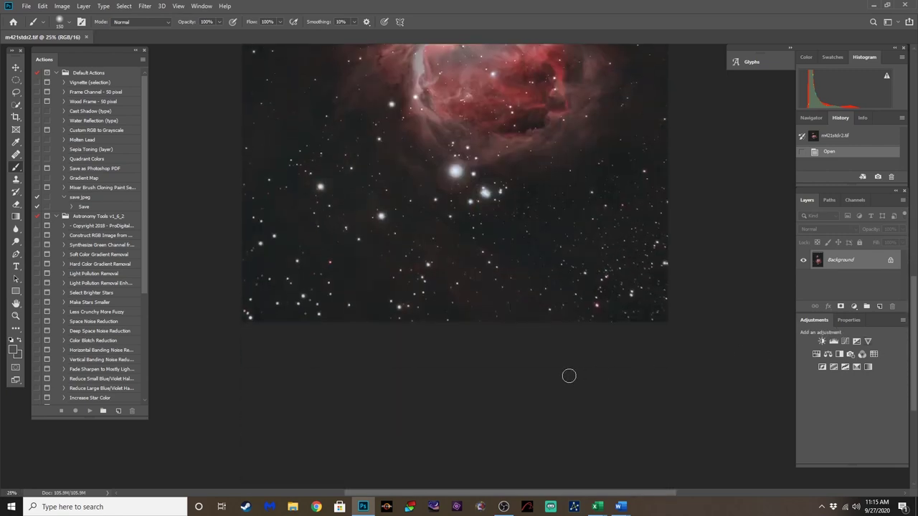
{"action": "key", "text": "ctrl+plus"}
{"action": "key", "text": "ctrl+plus"}
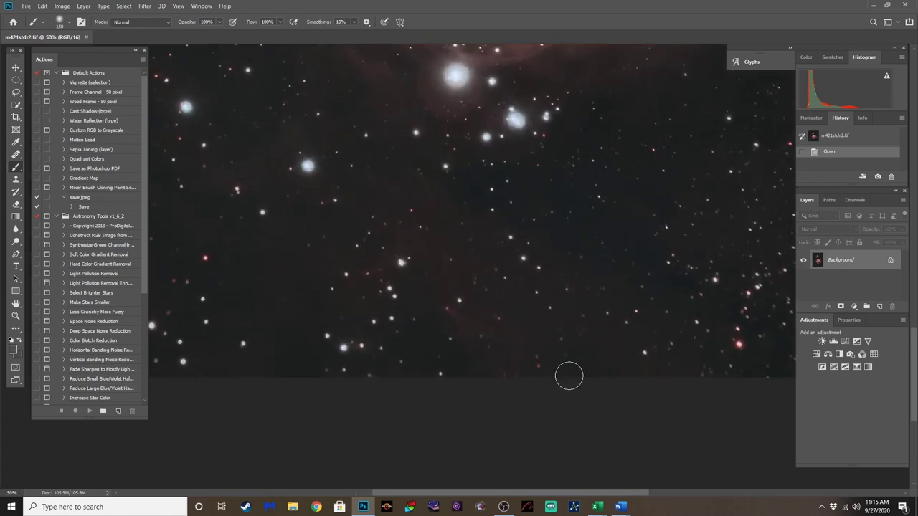
{"action": "key", "text": "ctrl+0"}
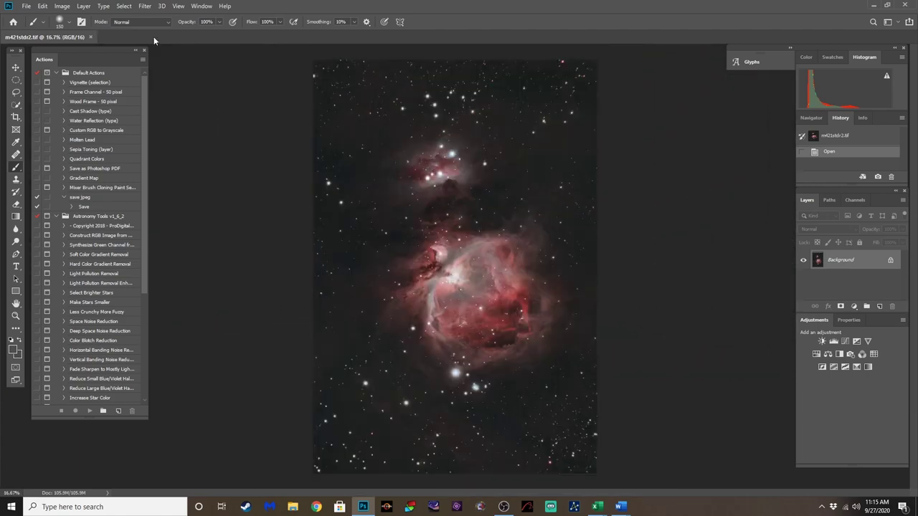
{"action": "left_click", "coordinate": [90, 37]}
Step: Open m42Ha.jpg from the astrophotos > M42 > edited folder
{"action": "left_click", "coordinate": [26, 5]}
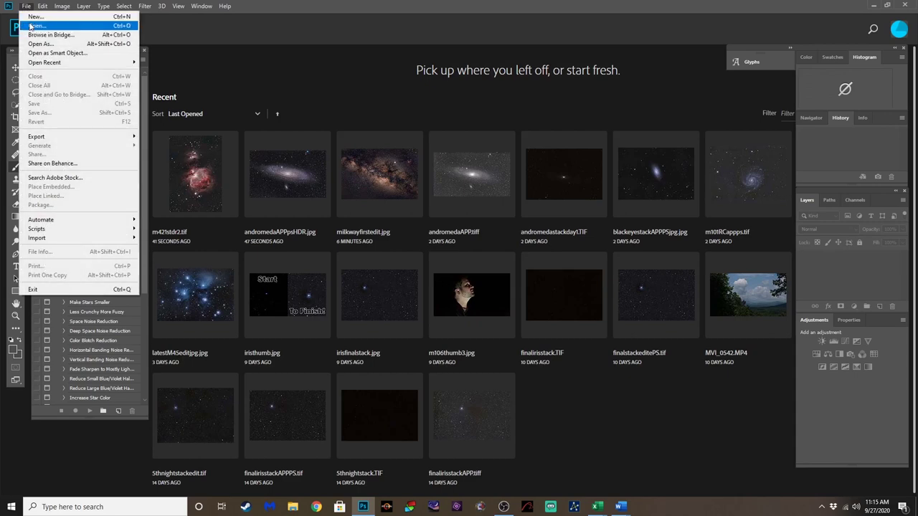
{"action": "left_click", "coordinate": [31, 26]}
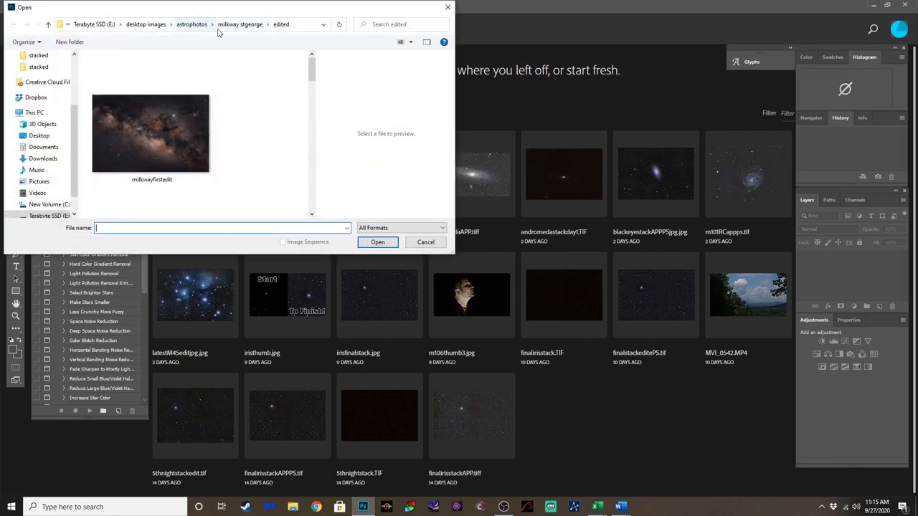
{"action": "left_click", "coordinate": [190, 24]}
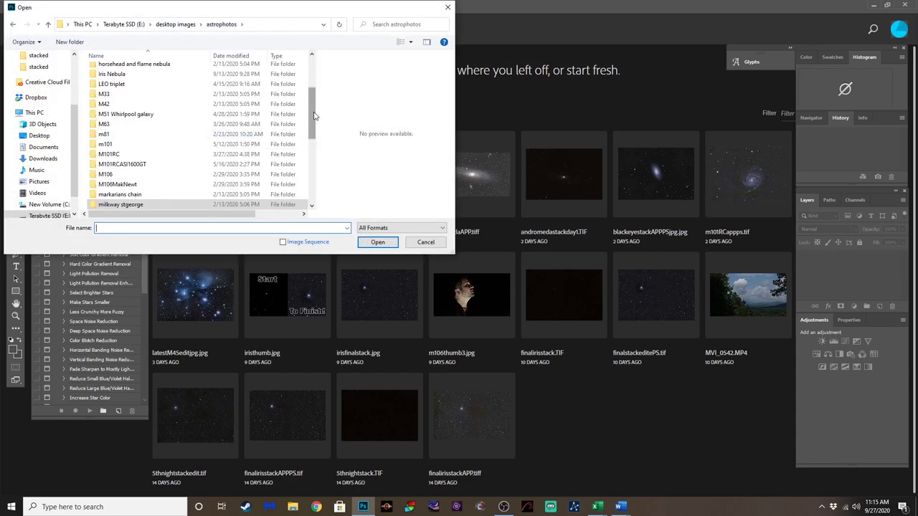
{"action": "double_click", "coordinate": [106, 104]}
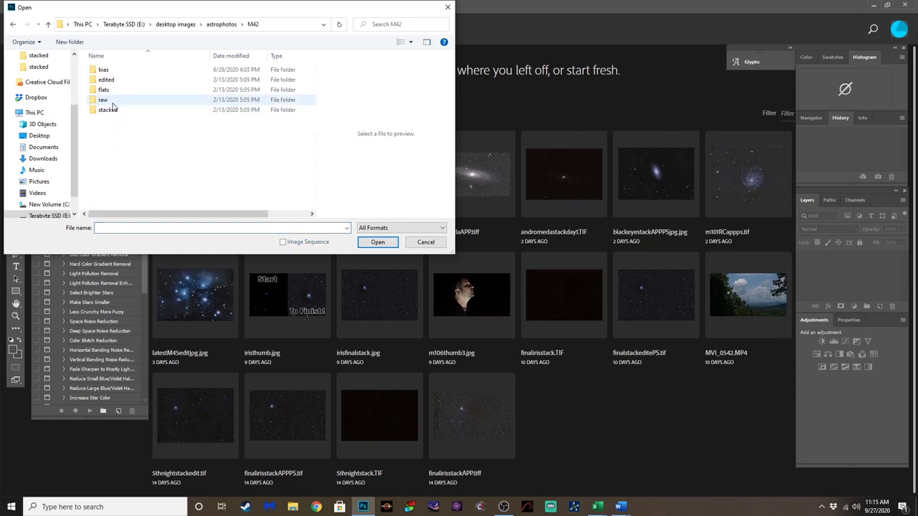
{"action": "double_click", "coordinate": [106, 80]}
{"action": "left_click", "coordinate": [175, 154]}
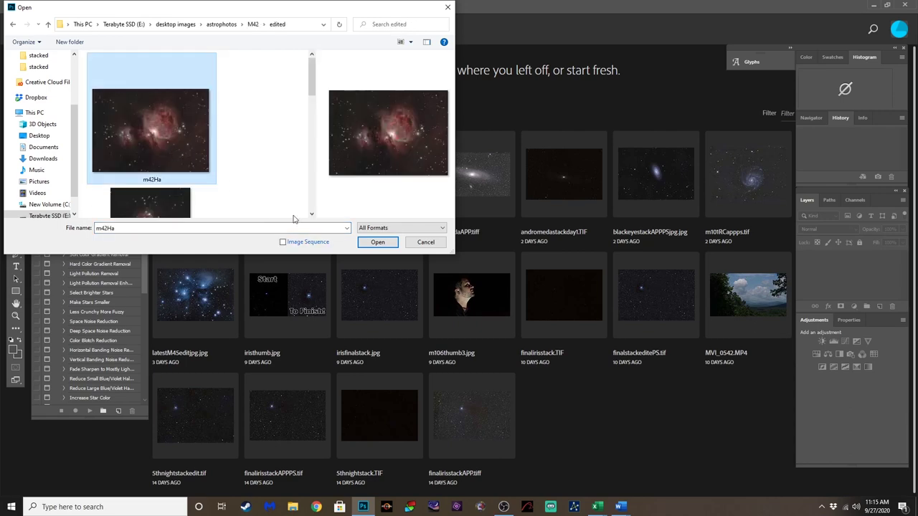
{"action": "left_click", "coordinate": [378, 242]}
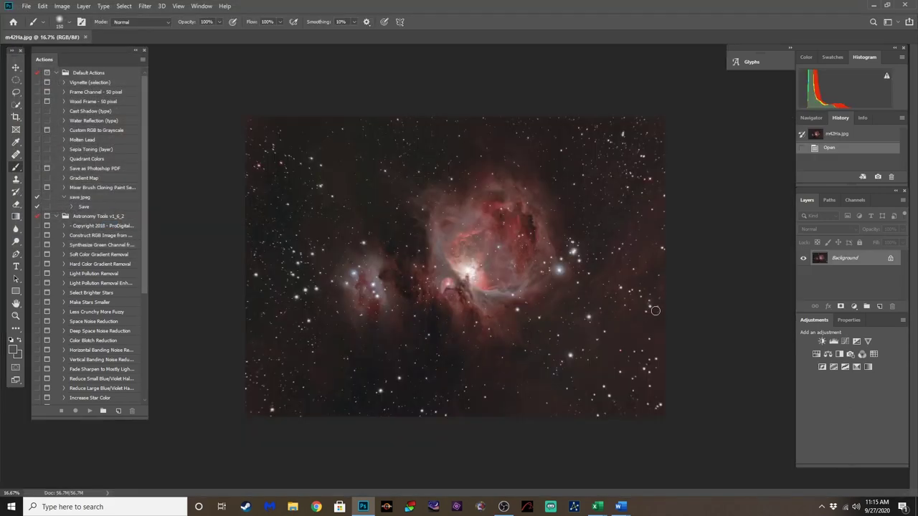
Step: Zoom in on the image, then undo an accidental flat grey fill
{"action": "key", "text": "ctrl+plus"}
{"action": "key", "text": "ctrl+plus"}
{"action": "key", "text": "ctrl+plus"}
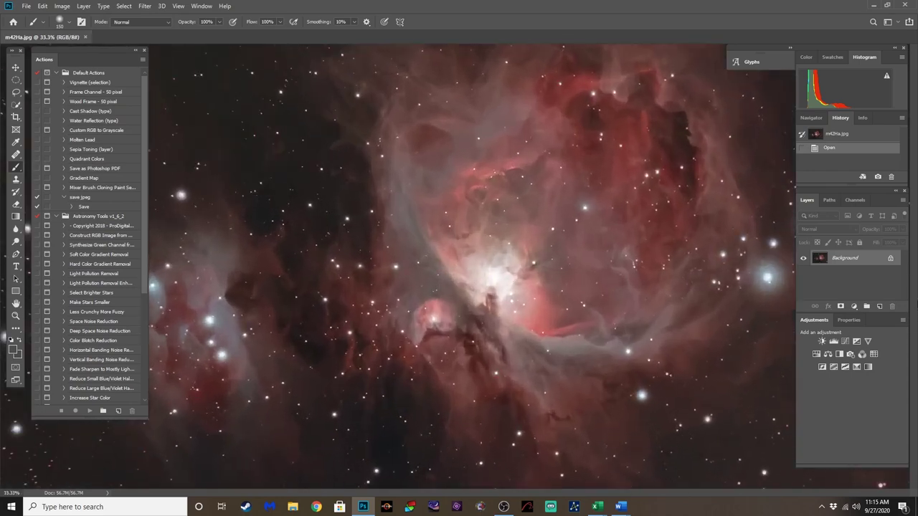
{"action": "left_click_drag", "start_coordinate": [915, 284], "coordinate": [903, 193]}
{"action": "left_click_drag", "start_coordinate": [585, 495], "coordinate": [702, 497]}
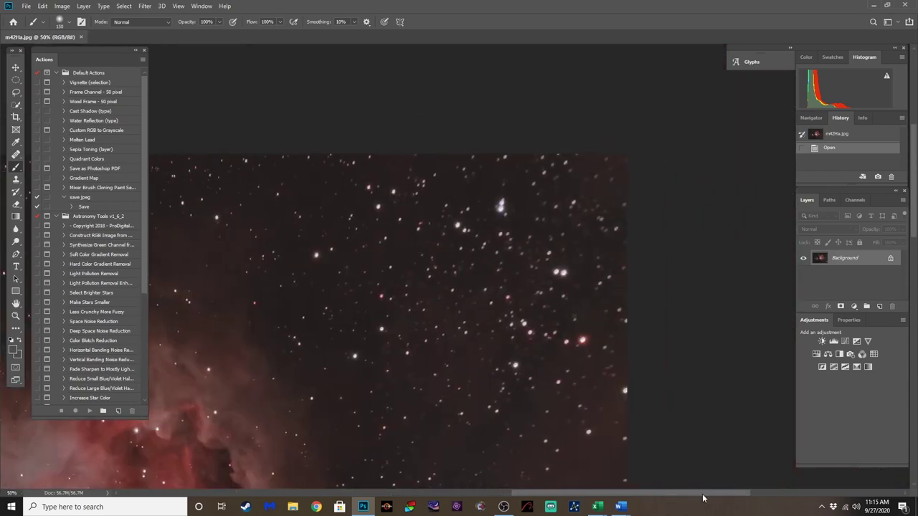
{"action": "key", "text": "alt+BackSpace"}
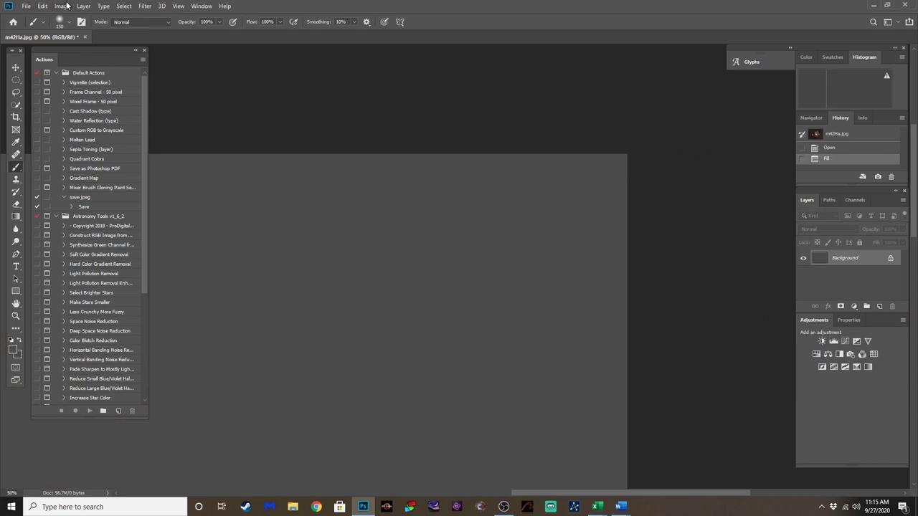
{"action": "left_click", "coordinate": [42, 6]}
{"action": "left_click", "coordinate": [47, 16]}
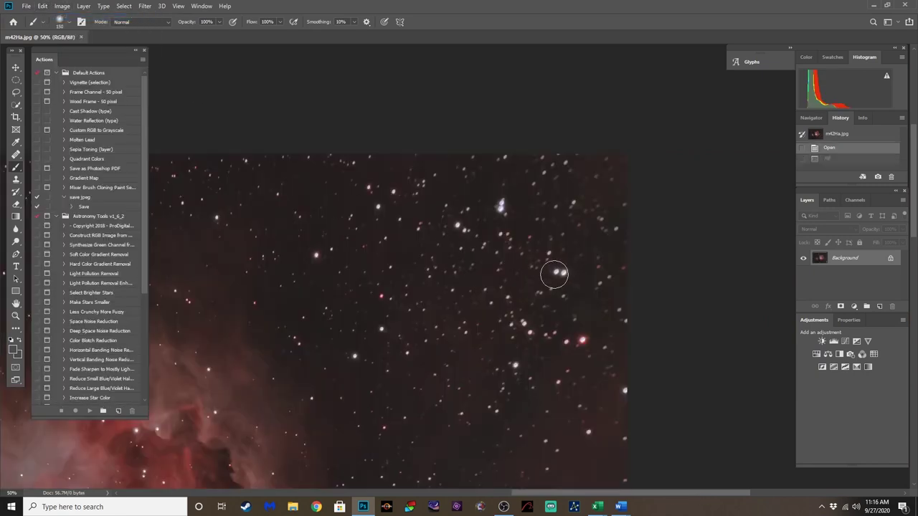
Step: Zoom to 66.7% and pan across the upper-left star field to inspect the oval stars
{"action": "key", "text": "ctrl+plus"}
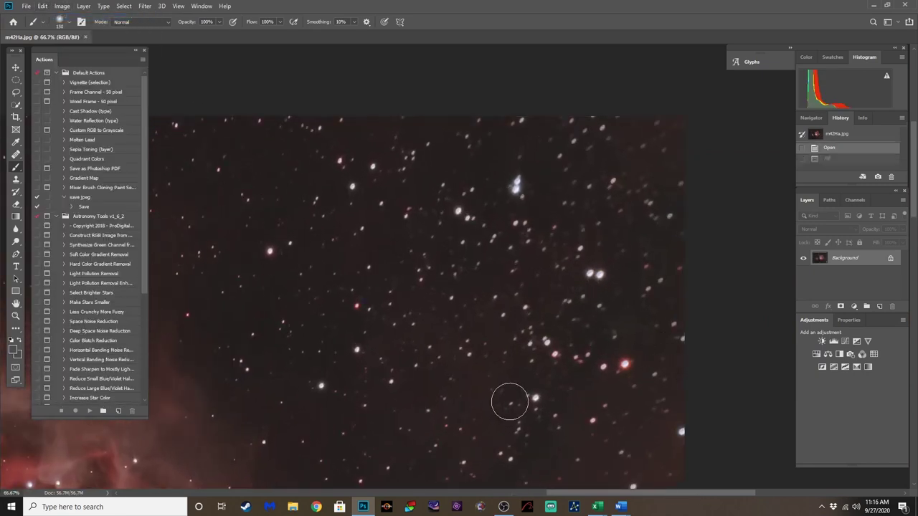
{"action": "scroll", "coordinate": [416, 265], "scroll_direction": "down", "scroll_amount": 5}
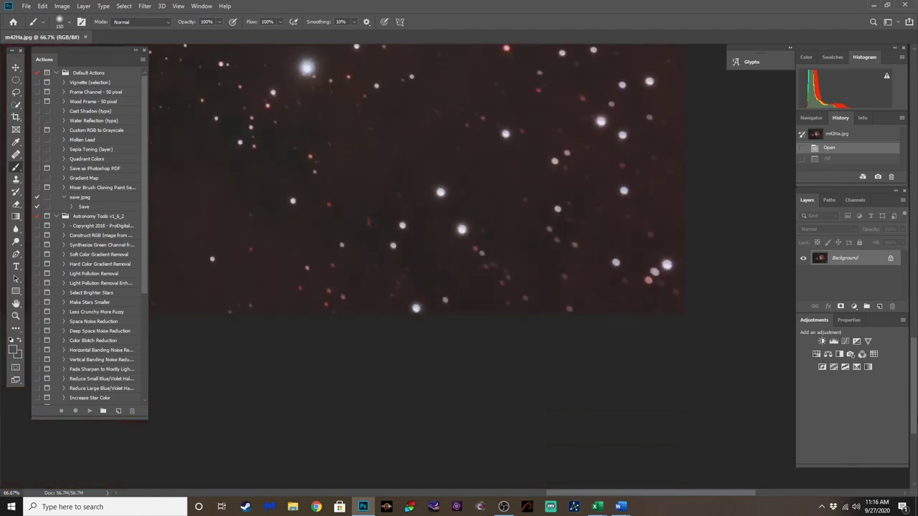
{"action": "scroll", "coordinate": [416, 266], "scroll_direction": "up", "scroll_amount": 3}
{"action": "scroll", "coordinate": [889, 215], "scroll_direction": "up", "scroll_amount": 3}
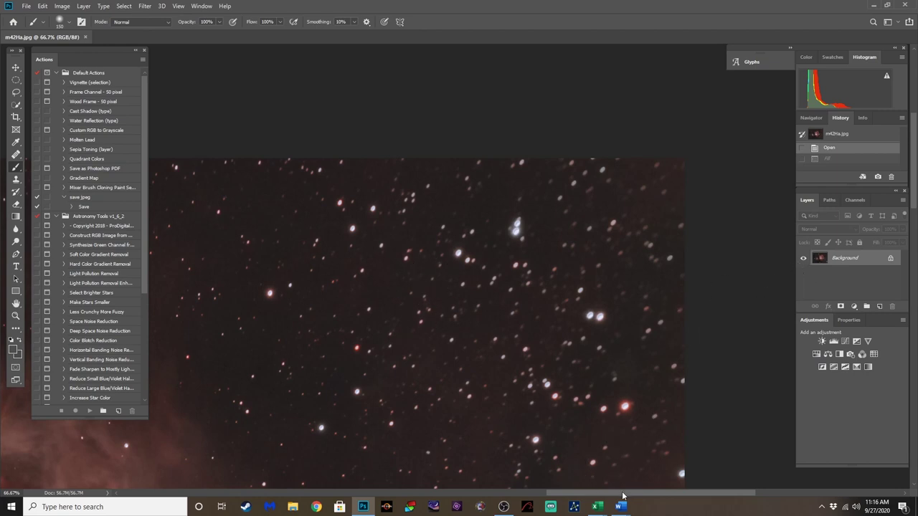
{"action": "mouse_move", "coordinate": [623, 496]}
{"action": "left_mouse_down"}
{"action": "mouse_move", "coordinate": [301, 505]}
{"action": "mouse_move", "coordinate": [333, 509]}
{"action": "left_mouse_up"}
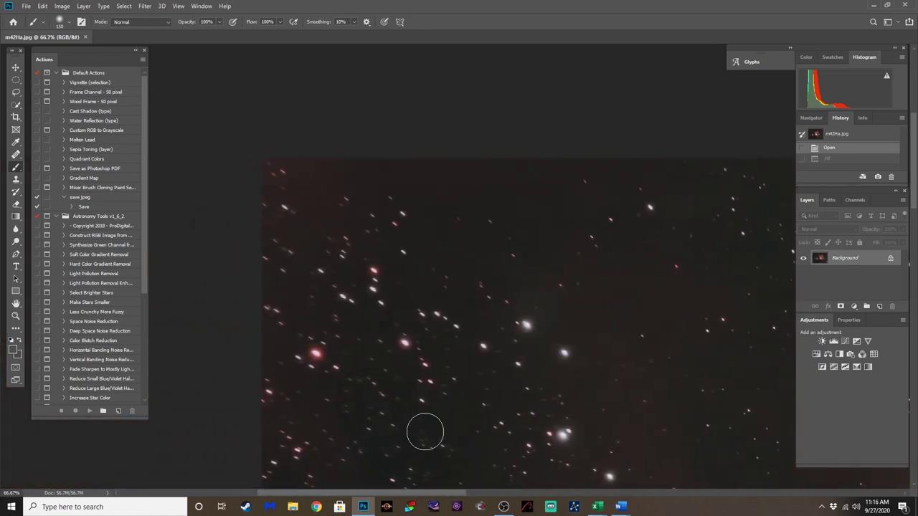
{"action": "scroll", "coordinate": [425, 433], "scroll_direction": "down", "scroll_amount": 4}
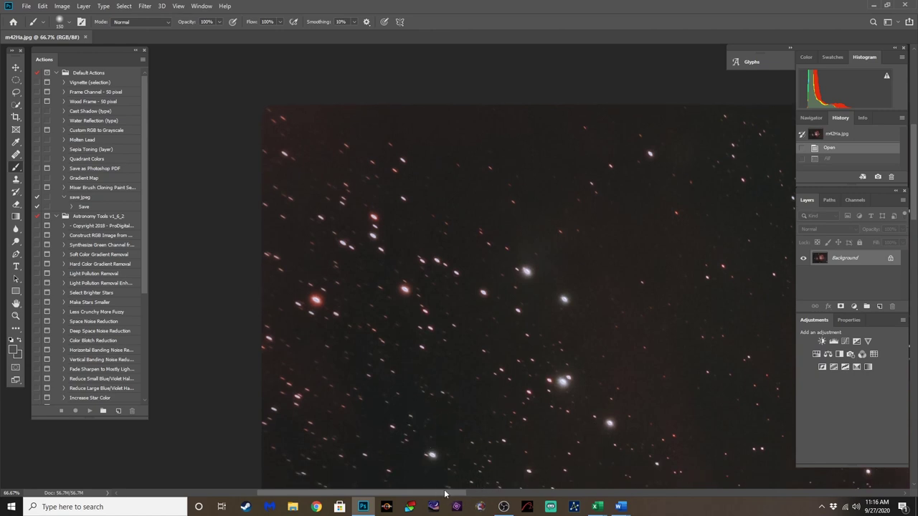
{"action": "left_click_drag", "start_coordinate": [444, 497], "coordinate": [730, 502]}
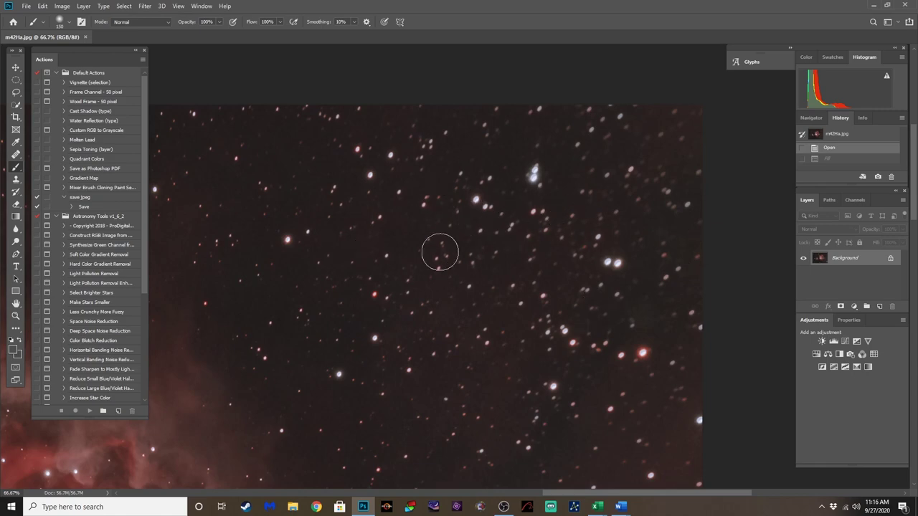
{"action": "left_click_drag", "start_coordinate": [568, 495], "coordinate": [266, 479]}
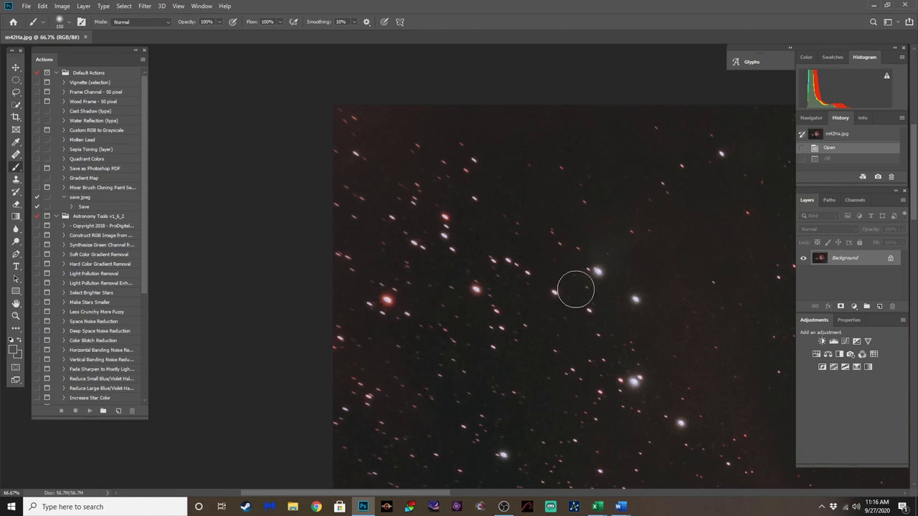
Step: Duplicate the image to Layer 1 and select the stars with Color Range Highlights, Fuzziness 15
{"action": "key", "text": "ctrl+j"}
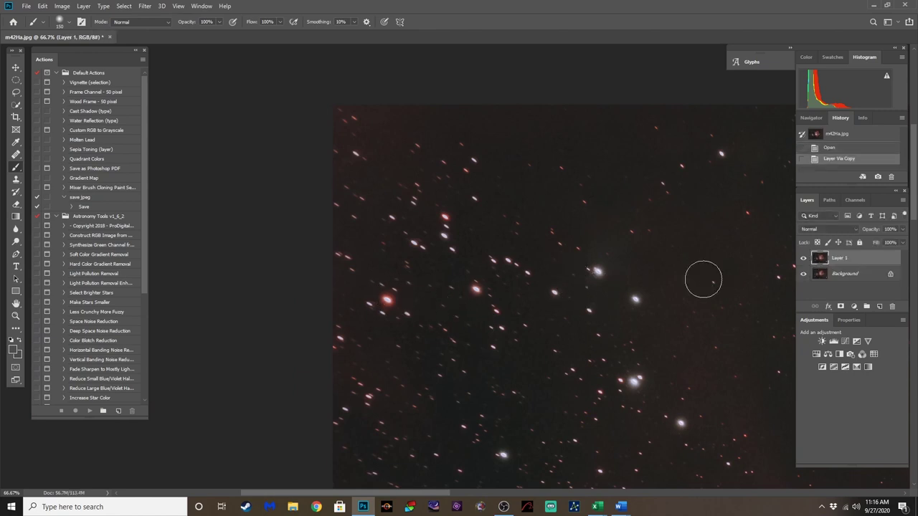
{"action": "left_click", "coordinate": [134, 7]}
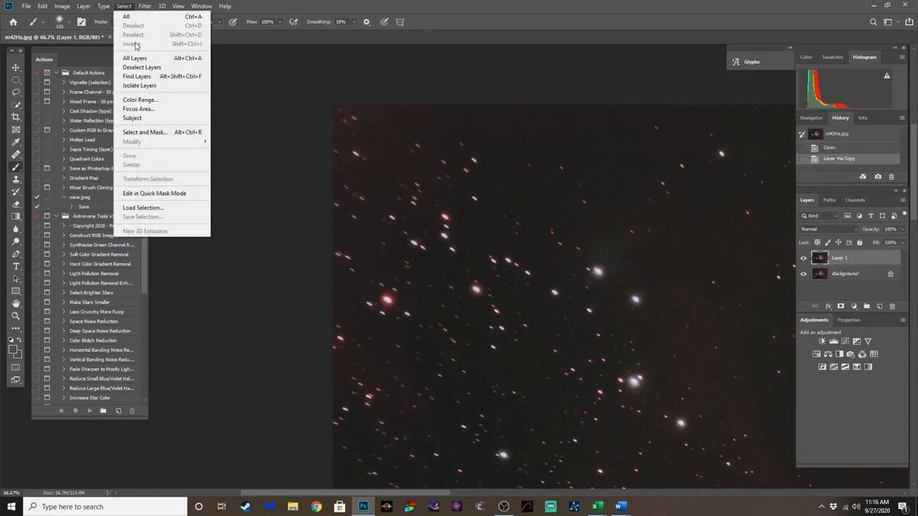
{"action": "left_click", "coordinate": [140, 100]}
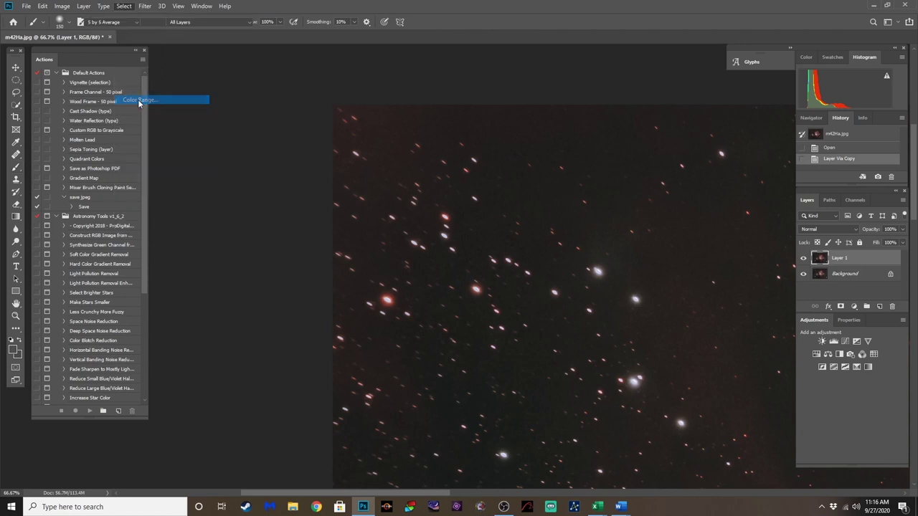
{"action": "left_click_drag", "start_coordinate": [695, 228], "coordinate": [695, 264]}
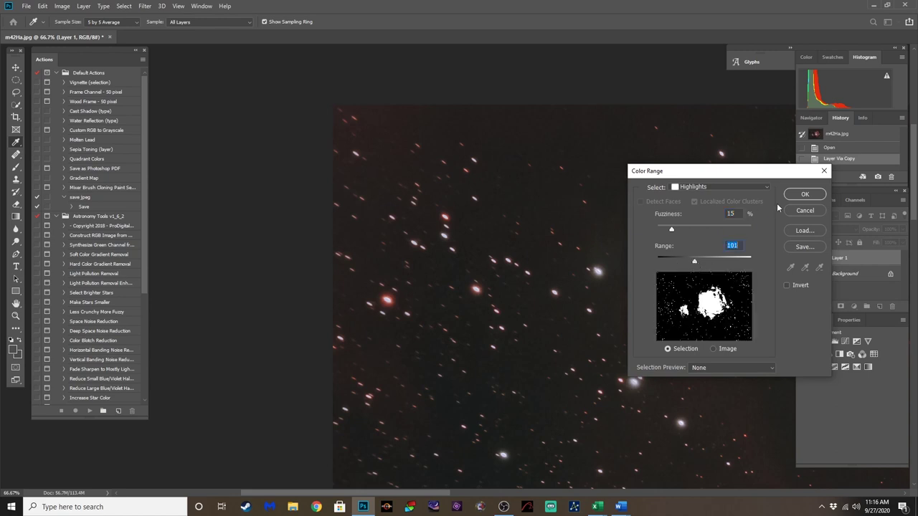
{"action": "left_click", "coordinate": [804, 194]}
{"action": "key", "text": "b"}
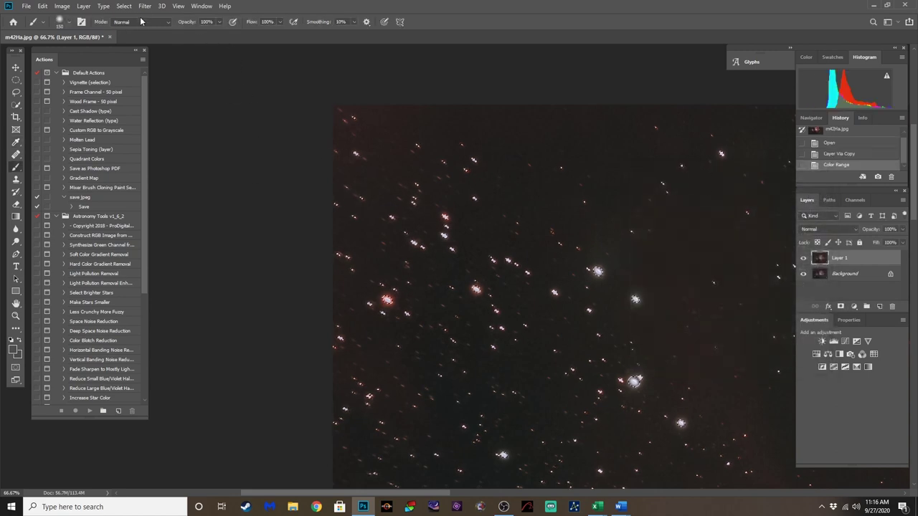
Step: Expand the star selection by 2 pixels and zoom out to the whole image
{"action": "left_click", "coordinate": [124, 8]}
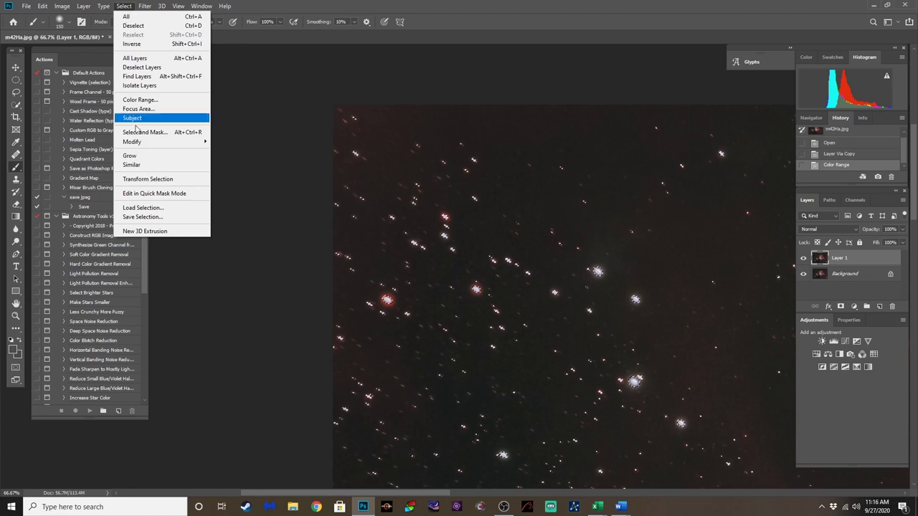
{"action": "mouse_move", "coordinate": [160, 142]}
{"action": "left_click", "coordinate": [228, 160]}
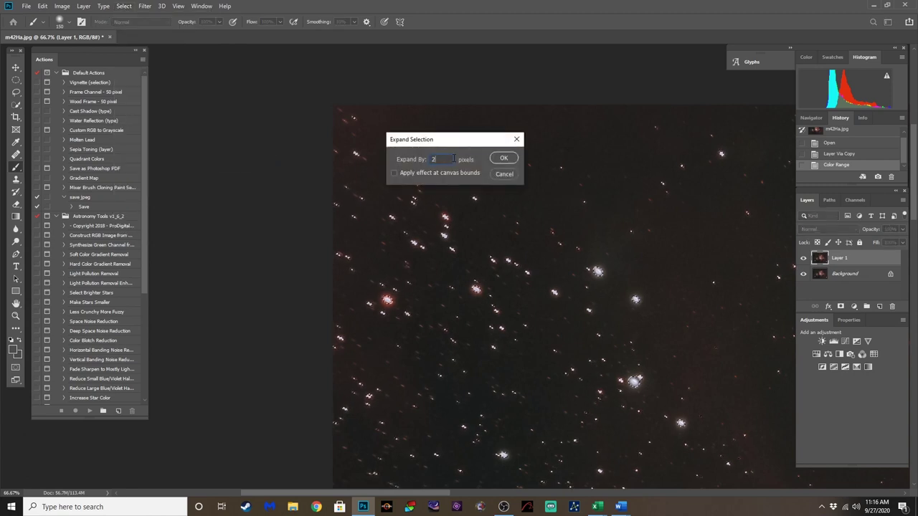
{"action": "key", "text": "Return"}
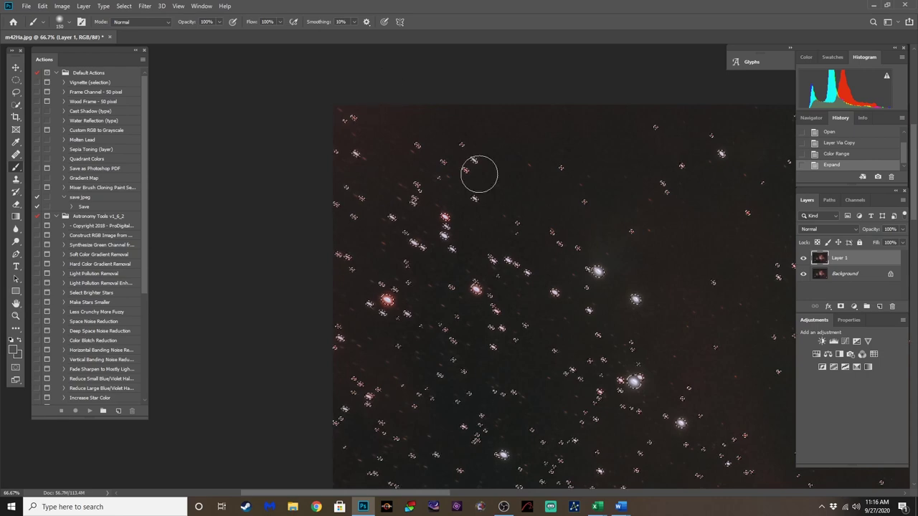
{"action": "key", "text": "ctrl+minus"}
{"action": "key", "text": "ctrl+minus"}
{"action": "key", "text": "ctrl+minus"}
{"action": "key", "text": "ctrl+minus"}
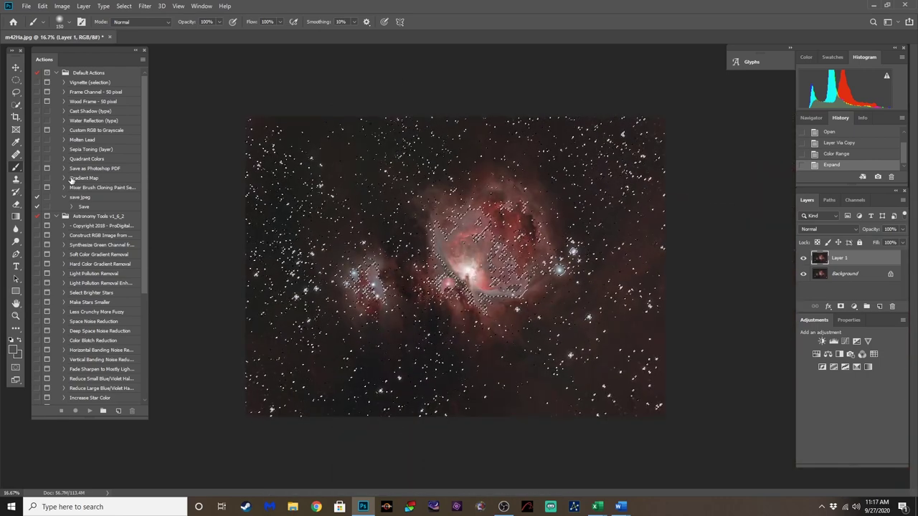
Step: With a 50 px feathered Lasso, subtract the central nebula area from the star selection
{"action": "left_click_drag", "start_coordinate": [82, 55], "coordinate": [89, 55]}
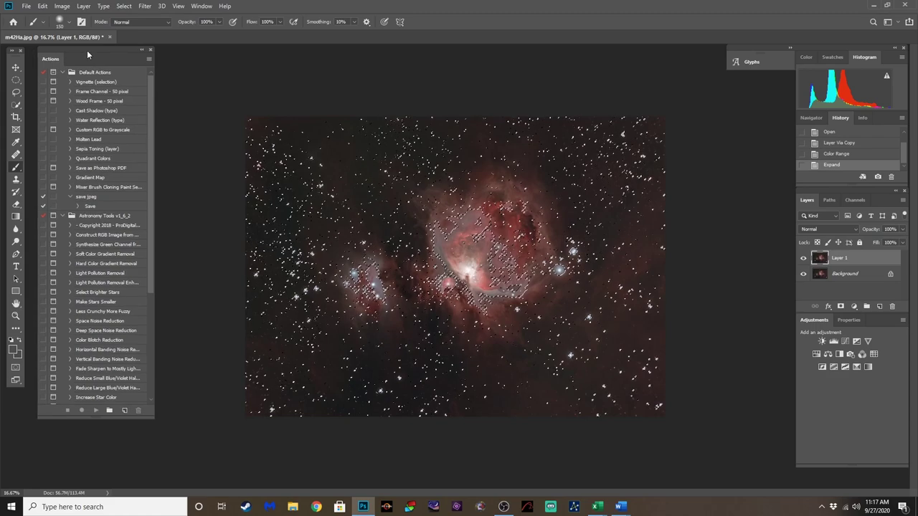
{"action": "left_click", "coordinate": [16, 93]}
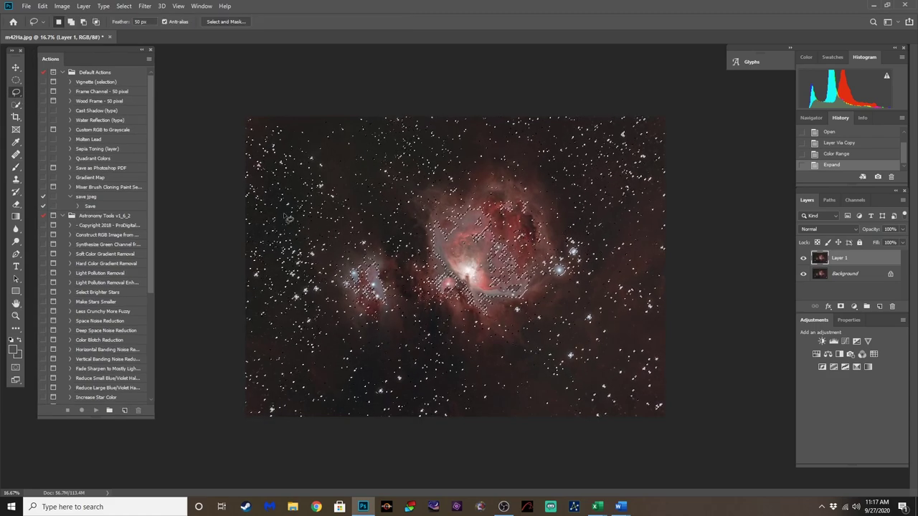
{"action": "mouse_move", "coordinate": [252, 242]}
{"action": "left_mouse_down"}
{"action": "mouse_move", "coordinate": [351, 166]}
{"action": "mouse_move", "coordinate": [416, 147]}
{"action": "mouse_move", "coordinate": [609, 164]}
{"action": "mouse_move", "coordinate": [635, 222]}
{"action": "mouse_move", "coordinate": [639, 320]}
{"action": "mouse_move", "coordinate": [619, 371]}
{"action": "mouse_move", "coordinate": [417, 397]}
{"action": "mouse_move", "coordinate": [322, 391]}
{"action": "mouse_move", "coordinate": [264, 289]}
{"action": "mouse_move", "coordinate": [259, 240]}
{"action": "left_mouse_up"}
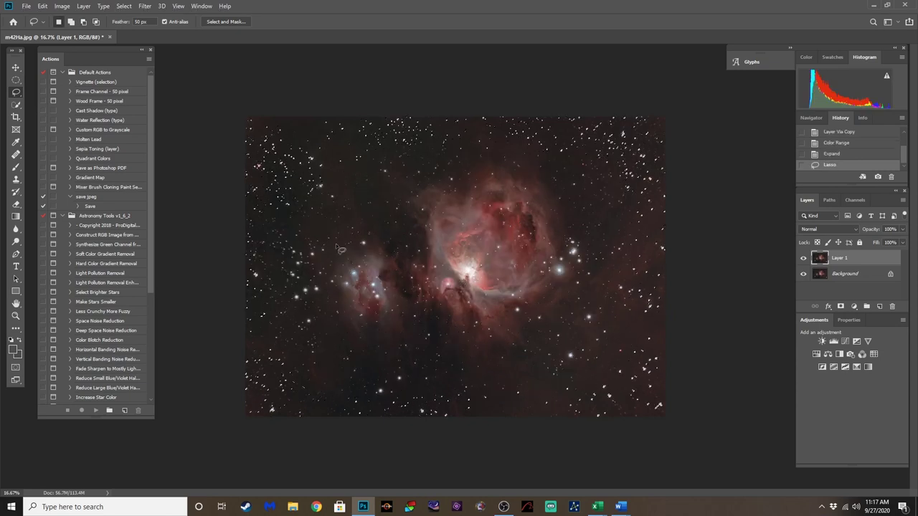
{"action": "mouse_move", "coordinate": [279, 308]}
{"action": "left_mouse_down"}
{"action": "mouse_move", "coordinate": [294, 399]}
{"action": "mouse_move", "coordinate": [608, 395]}
{"action": "mouse_move", "coordinate": [629, 338]}
{"action": "mouse_move", "coordinate": [621, 260]}
{"action": "mouse_move", "coordinate": [465, 267]}
{"action": "mouse_move", "coordinate": [280, 309]}
{"action": "left_mouse_up"}
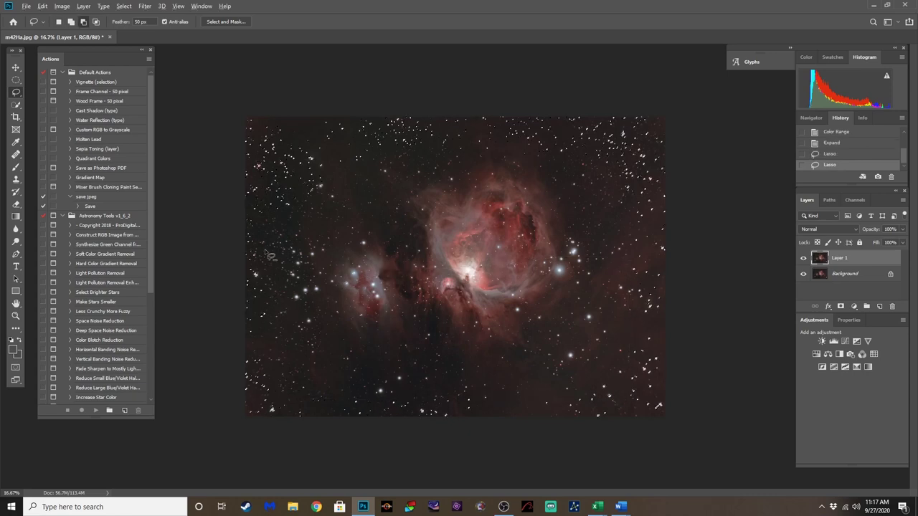
{"action": "mouse_move", "coordinate": [266, 250]}
{"action": "left_mouse_down"}
{"action": "mouse_move", "coordinate": [271, 225]}
{"action": "mouse_move", "coordinate": [299, 192]}
{"action": "mouse_move", "coordinate": [440, 135]}
{"action": "mouse_move", "coordinate": [598, 146]}
{"action": "mouse_move", "coordinate": [623, 162]}
{"action": "mouse_move", "coordinate": [633, 213]}
{"action": "mouse_move", "coordinate": [484, 265]}
{"action": "mouse_move", "coordinate": [248, 233]}
{"action": "mouse_move", "coordinate": [276, 236]}
{"action": "left_mouse_up"}
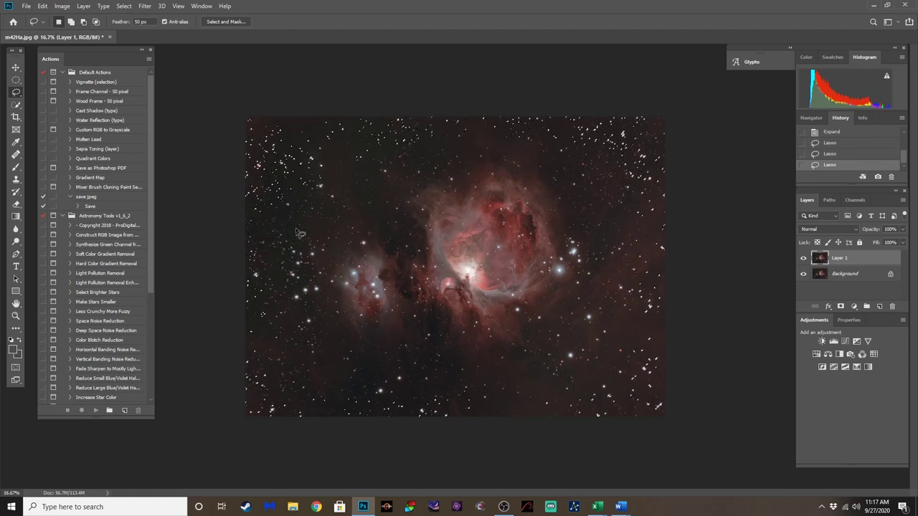
Step: Add a layer mask to Layer 1 from the edge-star selection and preview the mask alone
{"action": "left_click", "coordinate": [841, 307]}
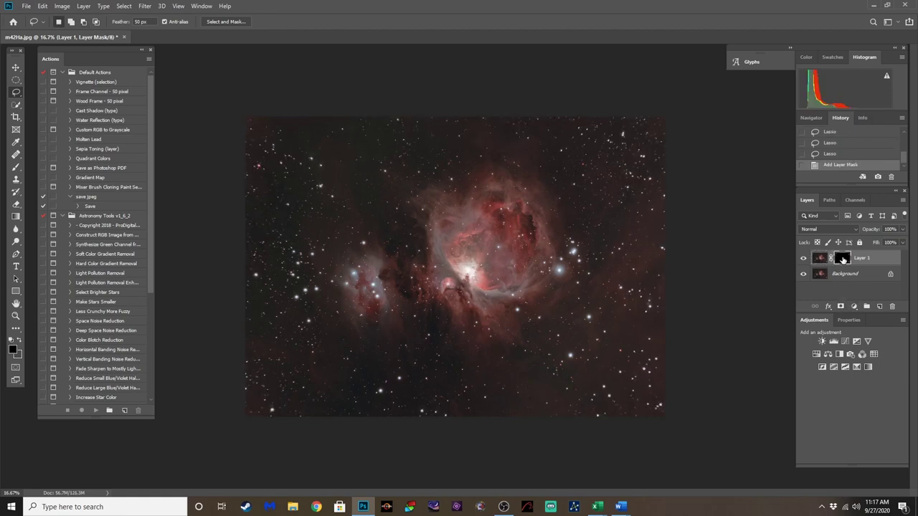
{"action": "left_click", "coordinate": [842, 258], "text": "alt"}
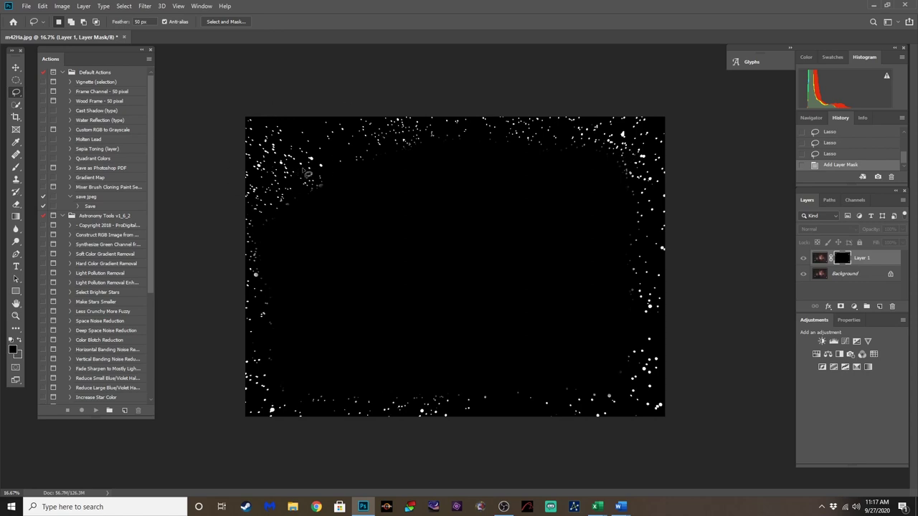
{"action": "left_click", "coordinate": [821, 262]}
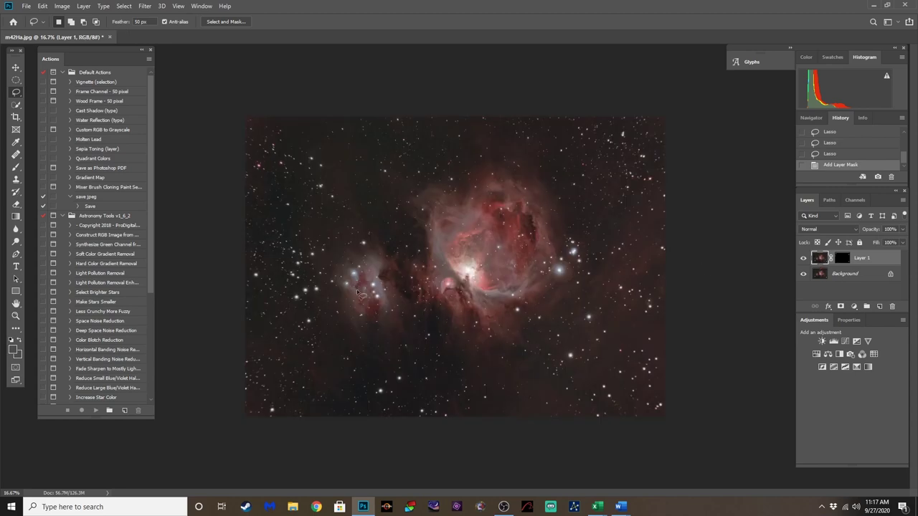
Step: Zoom to 50% and scroll to the upper-left corner of the star field
{"action": "key", "text": "ctrl+plus"}
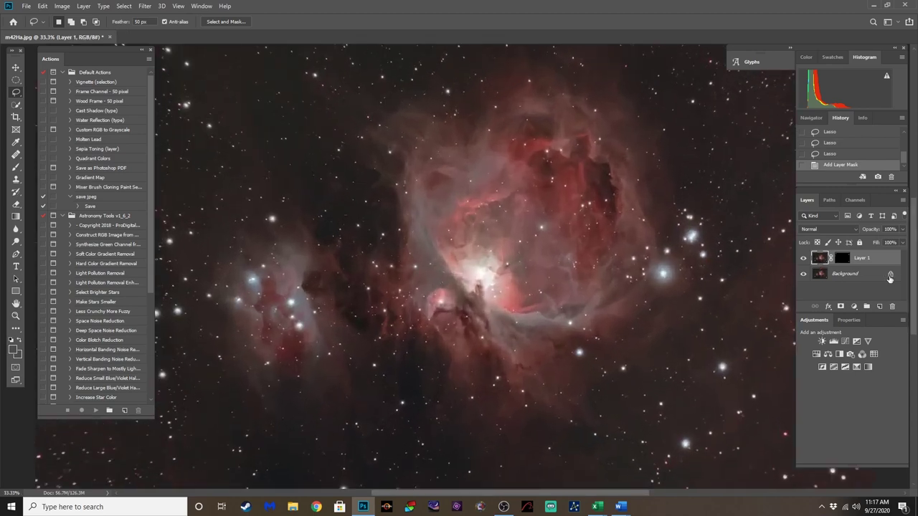
{"action": "scroll", "coordinate": [751, 274], "scroll_direction": "up", "scroll_amount": 5}
{"action": "key", "text": "ctrl+plus"}
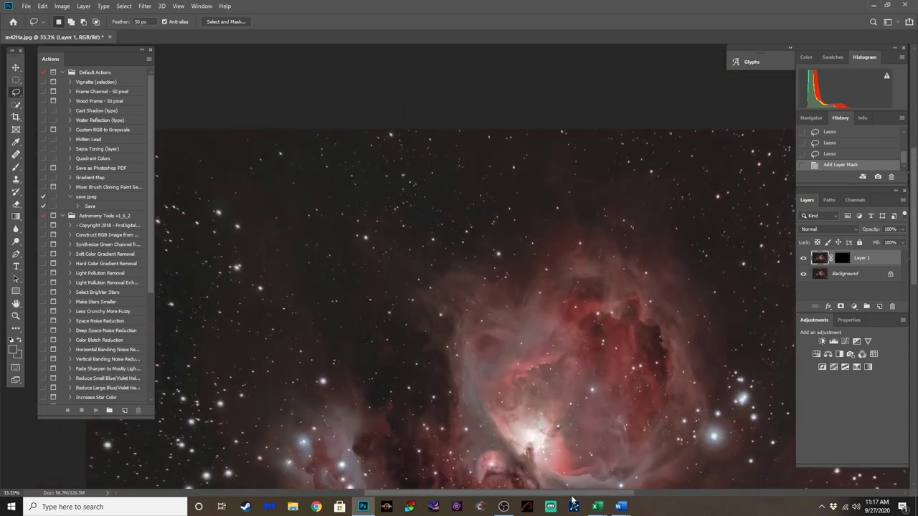
{"action": "scroll", "coordinate": [740, 374], "scroll_direction": "left", "scroll_amount": 6}
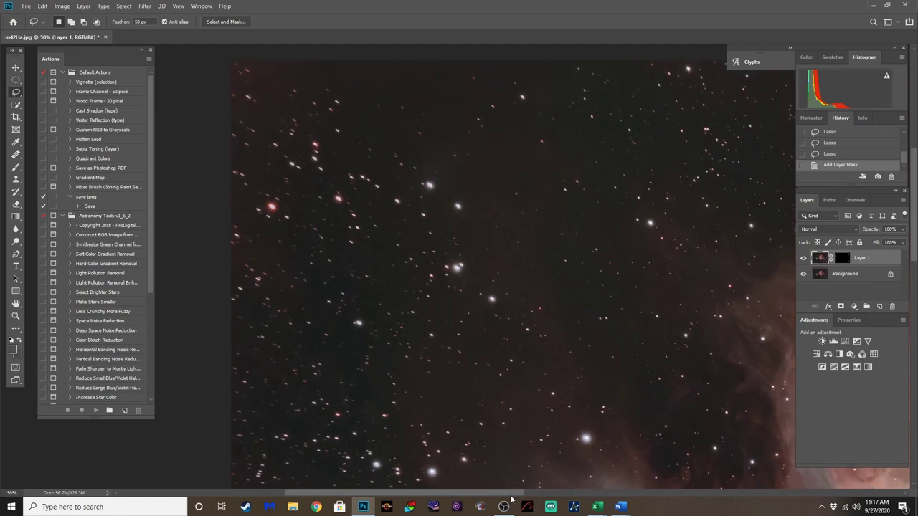
{"action": "scroll", "coordinate": [688, 441], "scroll_direction": "left", "scroll_amount": 4}
{"action": "scroll", "coordinate": [686, 444], "scroll_direction": "up", "scroll_amount": 1}
{"action": "scroll", "coordinate": [686, 443], "scroll_direction": "up", "scroll_amount": 1}
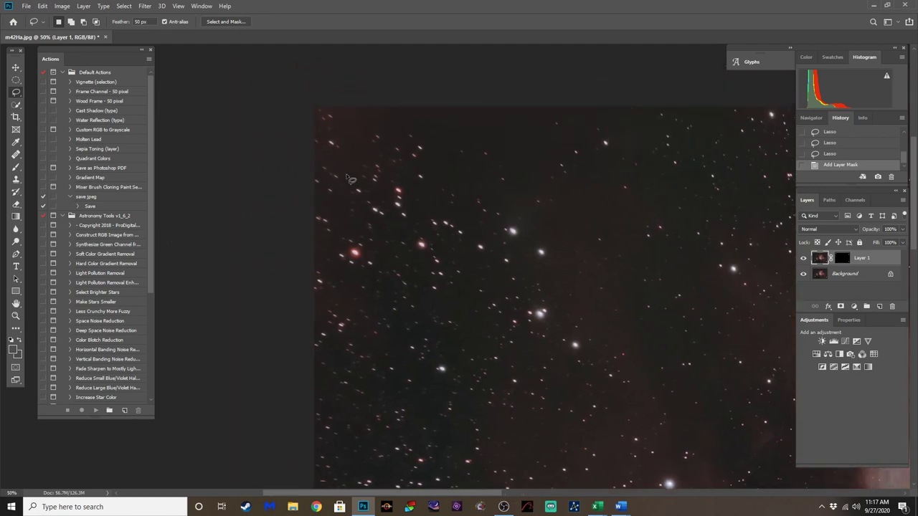
Step: Apply the Offset filter to Layer 1 with Horizontal -5, Vertical 0 and Wrap Around
{"action": "left_click", "coordinate": [145, 6]}
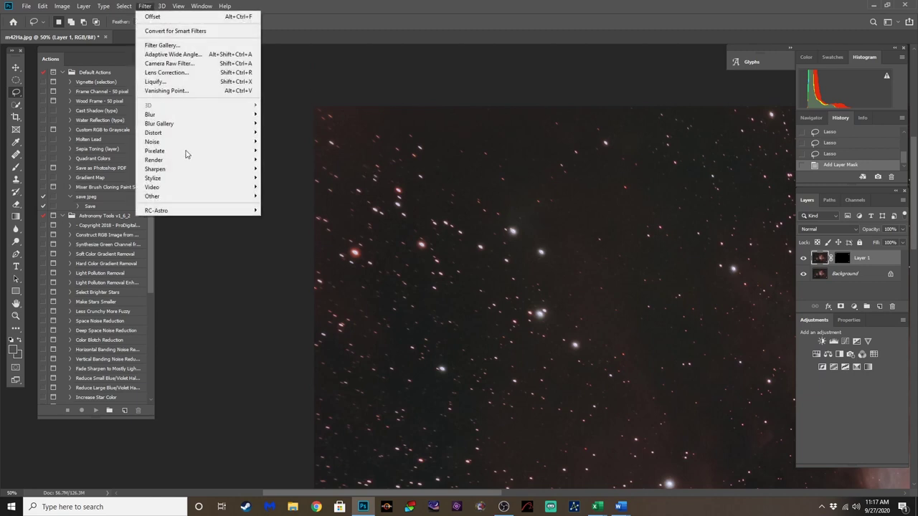
{"action": "mouse_move", "coordinate": [195, 196]}
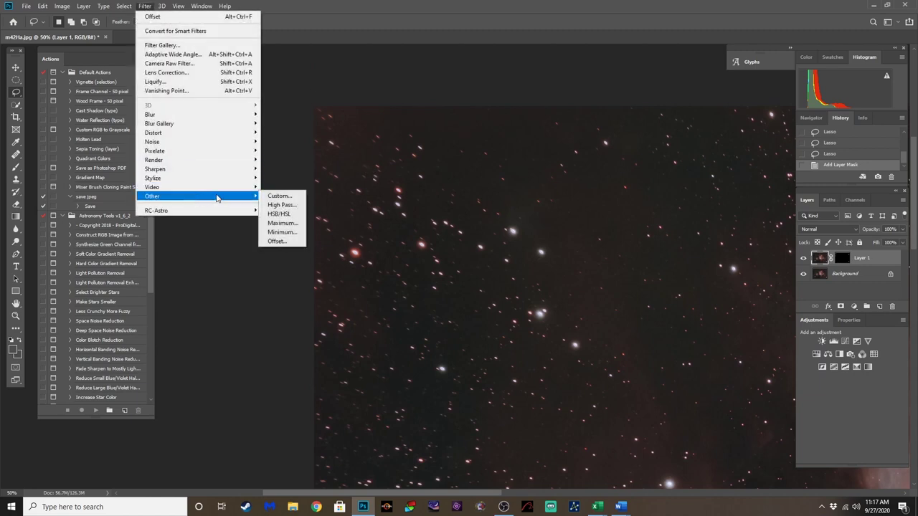
{"action": "left_click", "coordinate": [290, 244]}
{"action": "left_click_drag", "start_coordinate": [401, 166], "coordinate": [580, 168]}
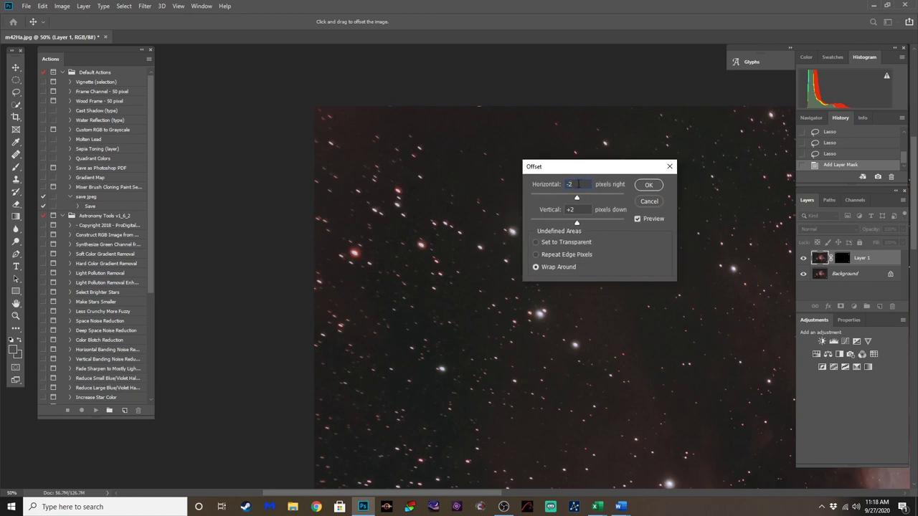
{"action": "type", "text": "-5"}
{"action": "type", "text": "8"}
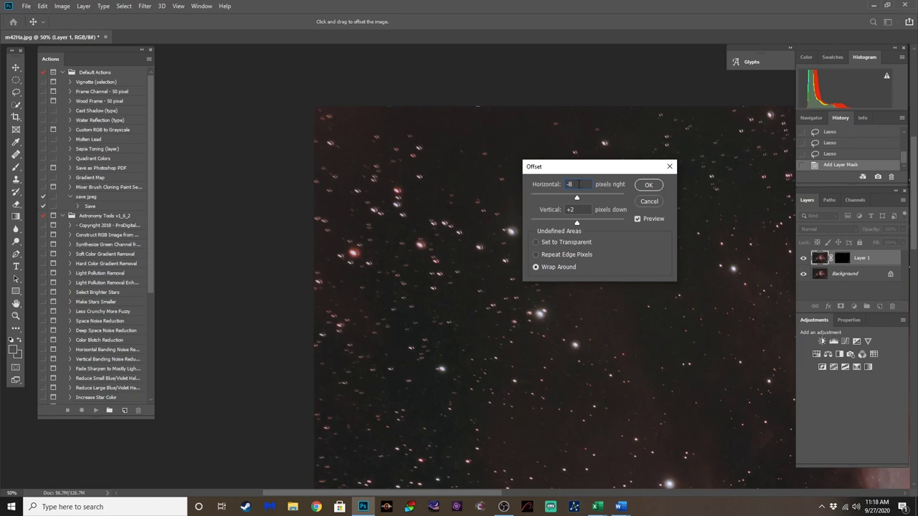
{"action": "type", "text": "5"}
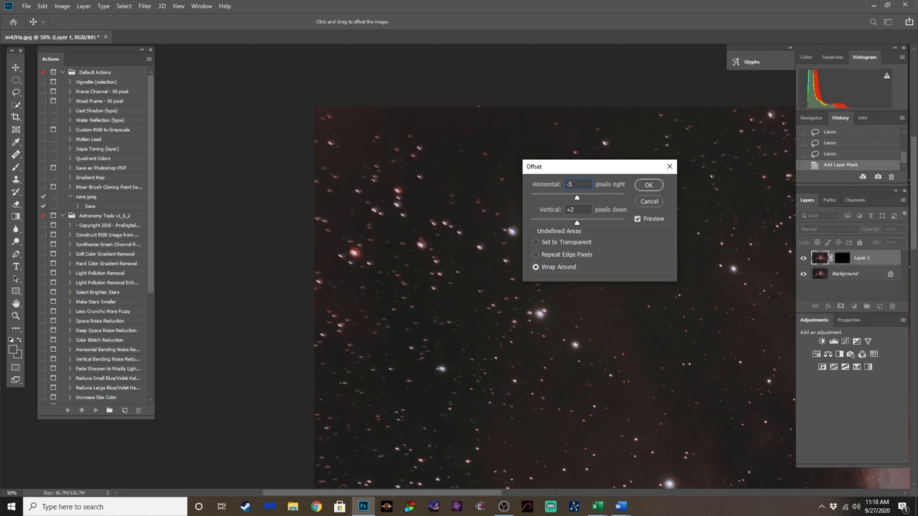
{"action": "left_click", "coordinate": [586, 209]}
{"action": "type", "text": "+02"}
{"action": "key", "text": "Tab"}
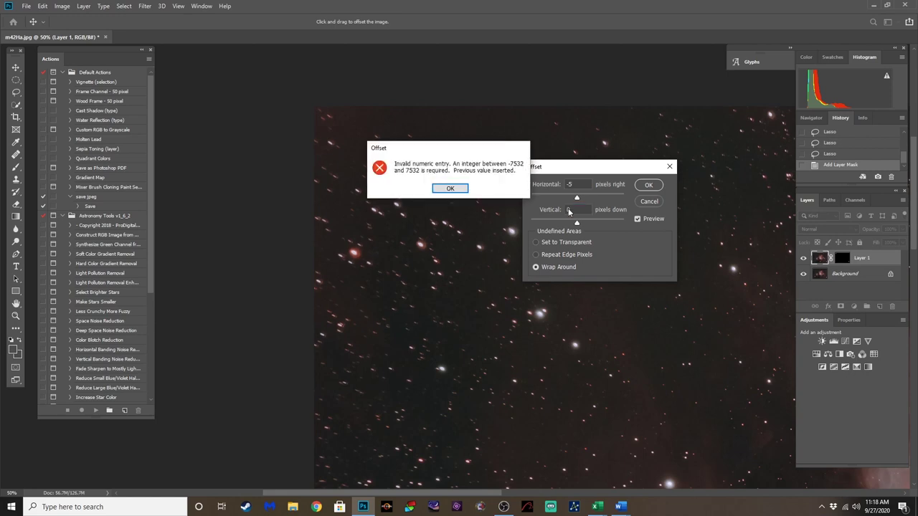
{"action": "left_click", "coordinate": [451, 188]}
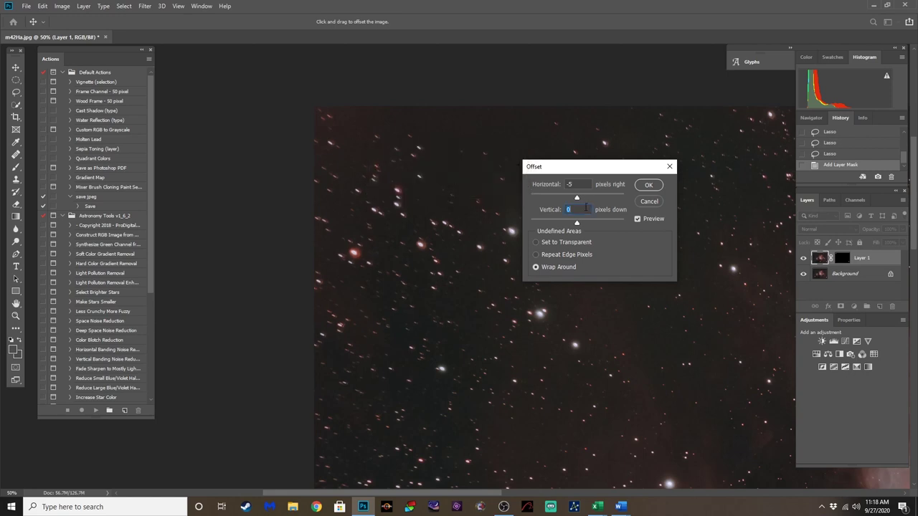
{"action": "left_click", "coordinate": [649, 186]}
{"action": "left_click", "coordinate": [809, 230]}
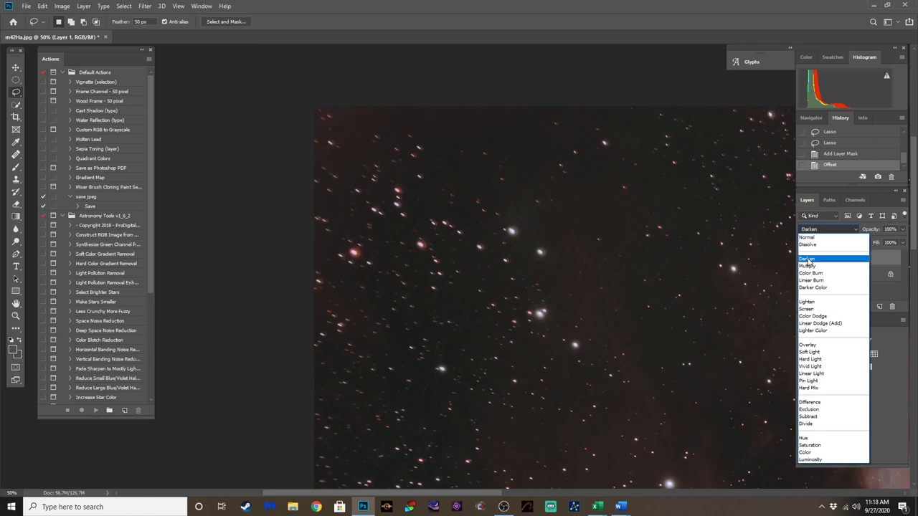
Step: Set Layer 1's blend mode to Darken and toggle its visibility to compare the stars
{"action": "left_click", "coordinate": [841, 243]}
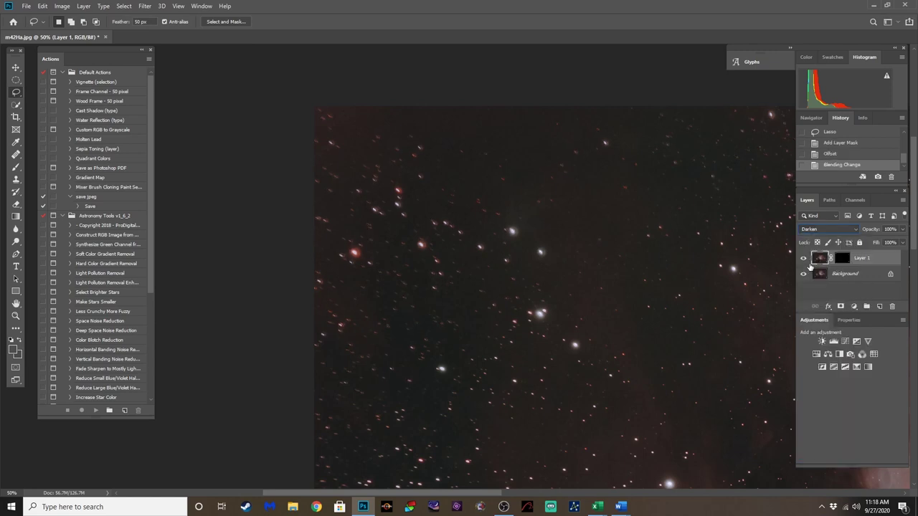
{"action": "left_click", "coordinate": [803, 258]}
{"action": "left_click", "coordinate": [803, 259]}
{"action": "left_click", "coordinate": [803, 259]}
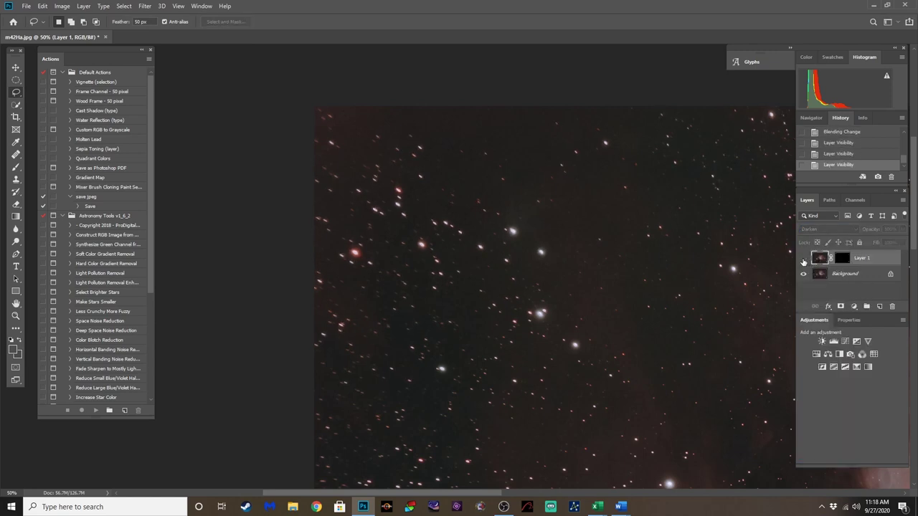
{"action": "left_click", "coordinate": [803, 260]}
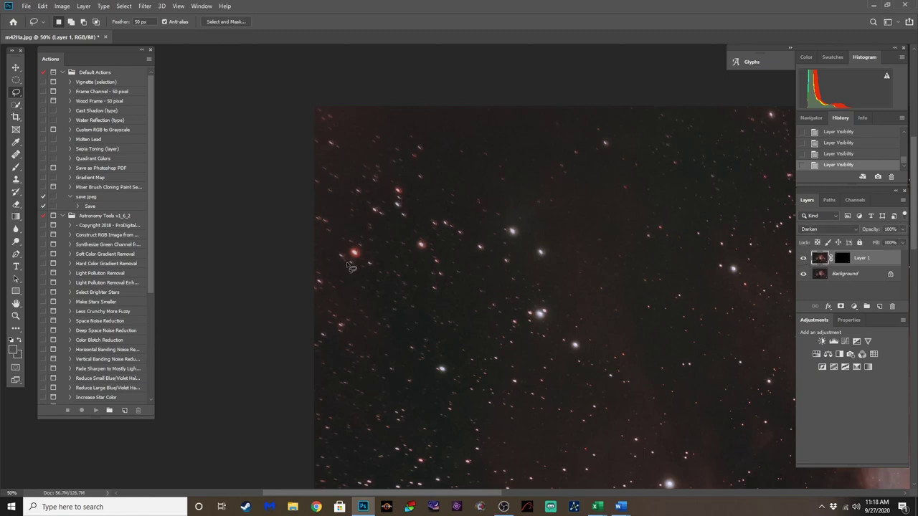
Step: At 100% zoom, toggle Layer 1 again to compare corrected and uncorrected edge stars
{"action": "key", "text": "ctrl+plus"}
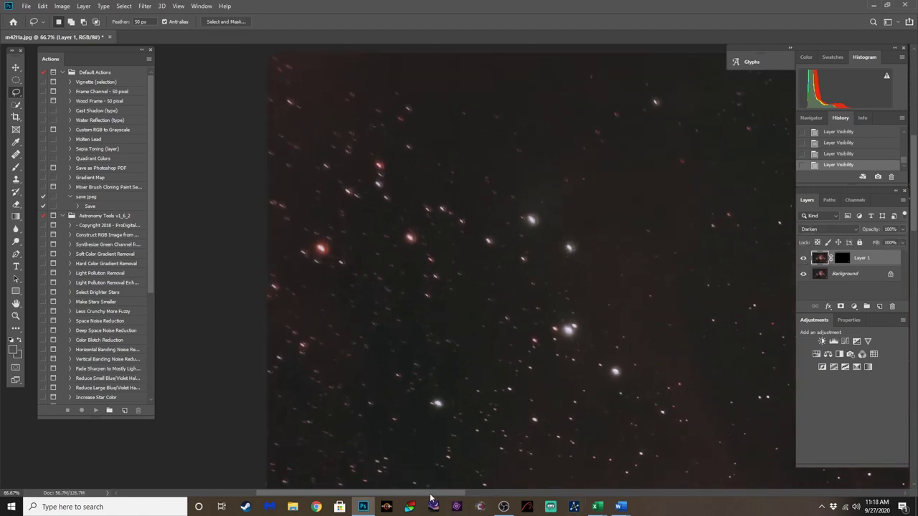
{"action": "key", "text": "ctrl+plus"}
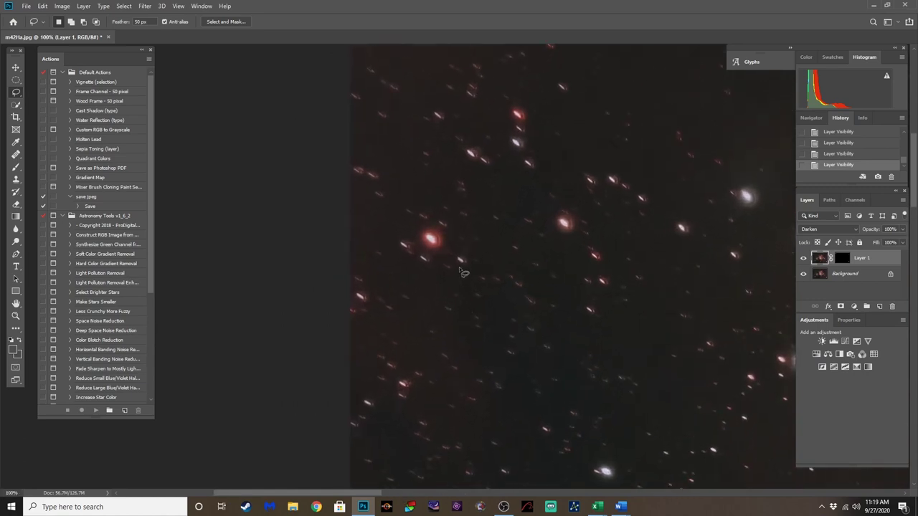
{"action": "left_click", "coordinate": [803, 258]}
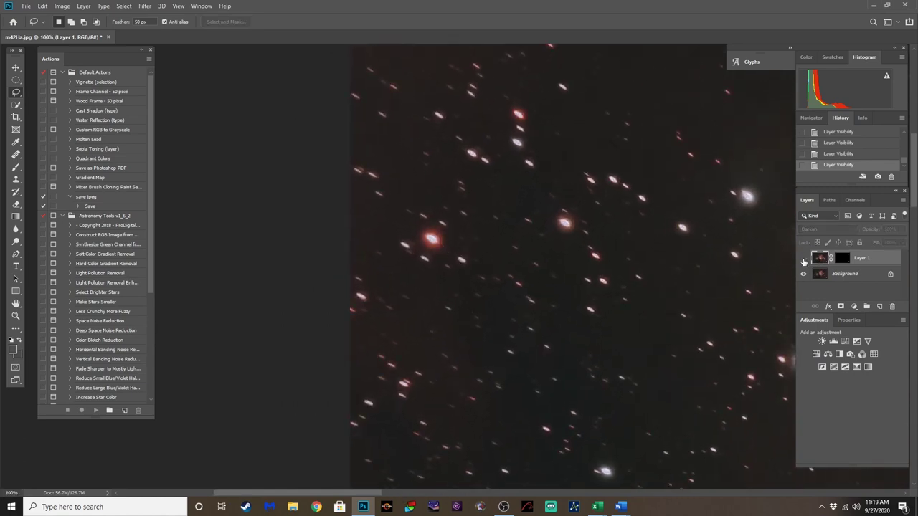
{"action": "left_click", "coordinate": [804, 259]}
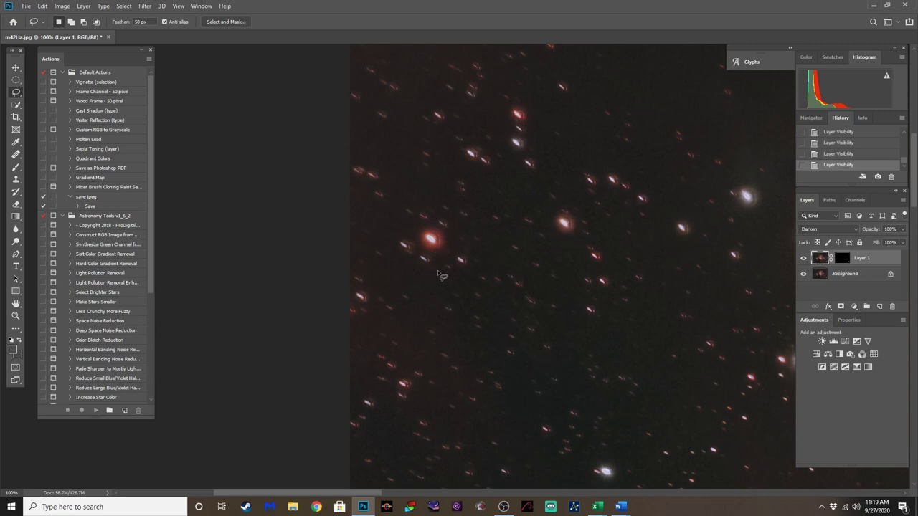
{"action": "key", "text": "ctrl+minus"}
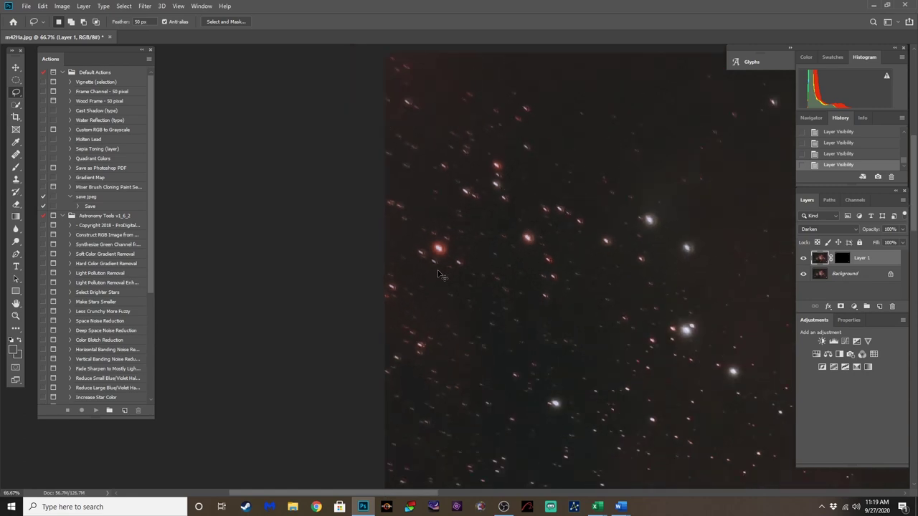
{"action": "key", "text": "ctrl+minus"}
{"action": "key", "text": "ctrl+minus"}
{"action": "key", "text": "ctrl+minus"}
{"action": "key", "text": "ctrl+minus"}
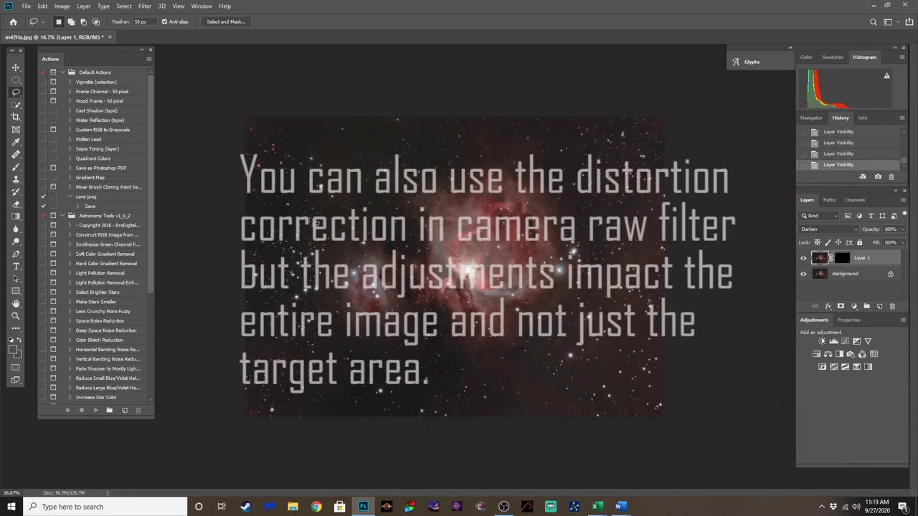
Step: Inspect the stars up close with zooming and panning, then zoom back out to the whole nebula
{"action": "key", "text": "ctrl+plus"}
{"action": "key", "text": "ctrl+plus"}
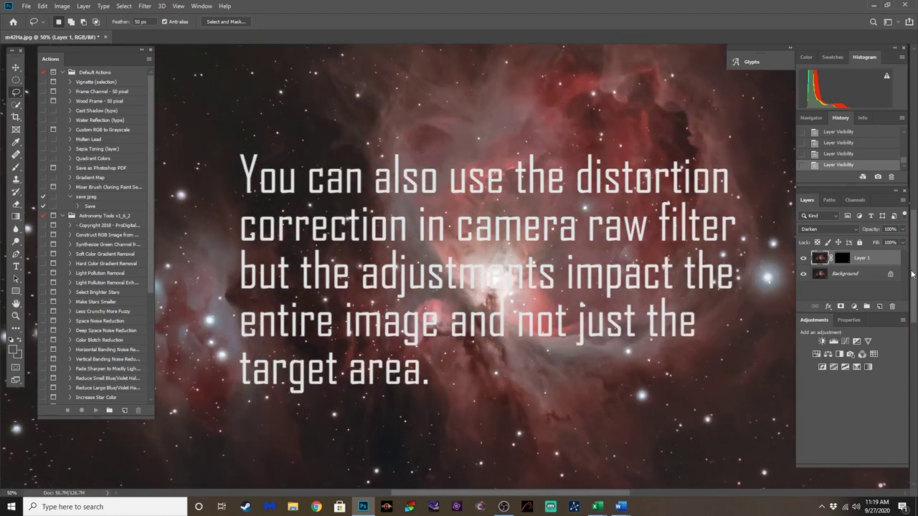
{"action": "key", "text": "ctrl+plus"}
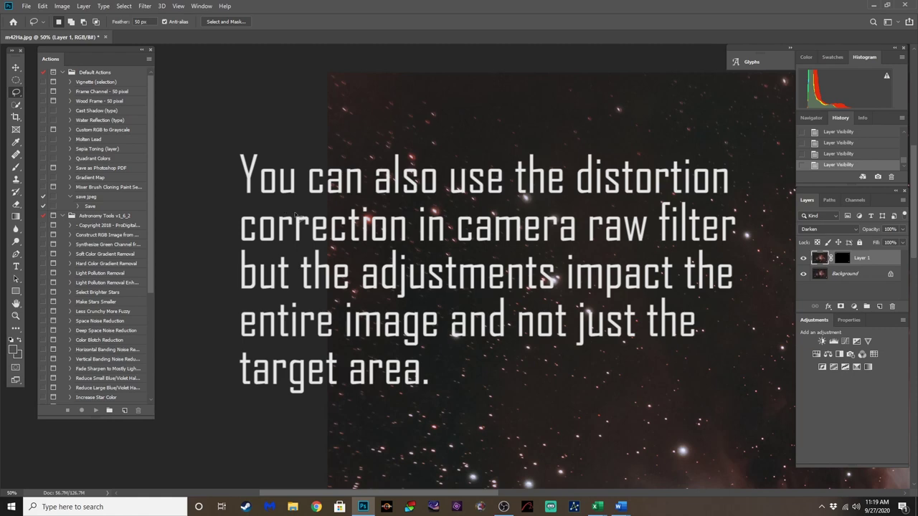
{"action": "key", "text": "ctrl+plus"}
{"action": "key", "text": "ctrl+plus"}
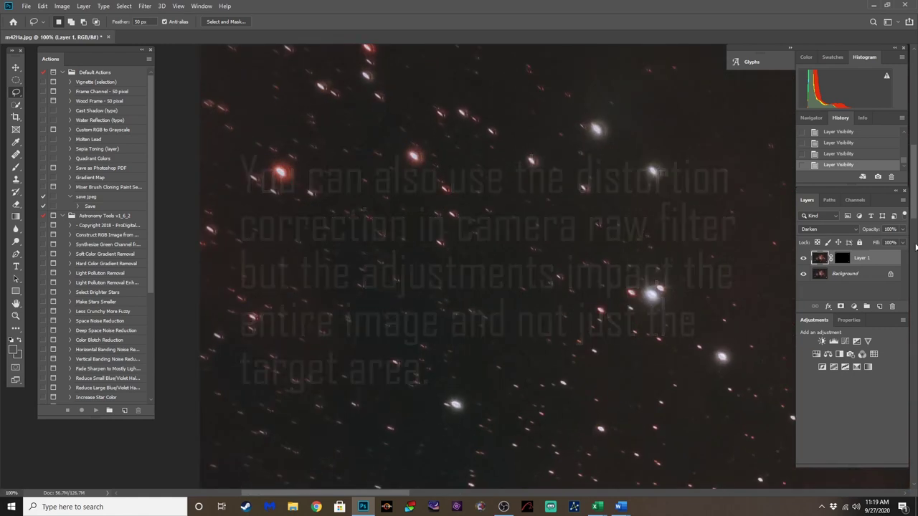
{"action": "left_click_drag", "start_coordinate": [393, 493], "coordinate": [370, 495]}
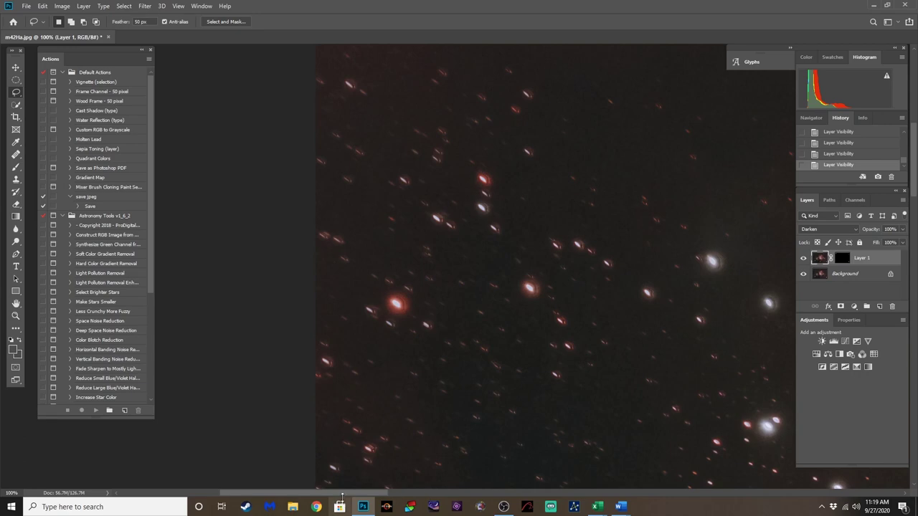
{"action": "left_click_drag", "start_coordinate": [335, 495], "coordinate": [493, 495]}
{"action": "key", "text": "ctrl+minus"}
{"action": "key", "text": "ctrl+minus"}
{"action": "key", "text": "ctrl+minus"}
{"action": "key", "text": "ctrl+minus"}
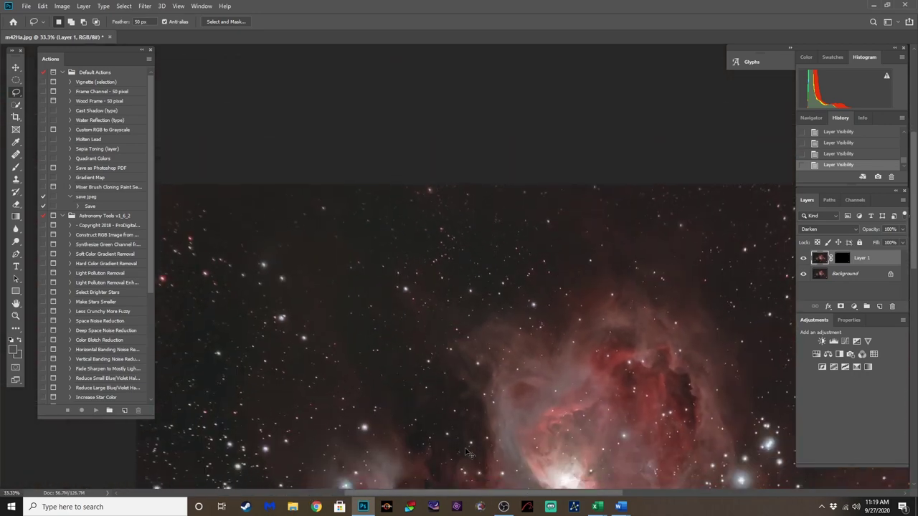
{"action": "key", "text": "ctrl+minus"}
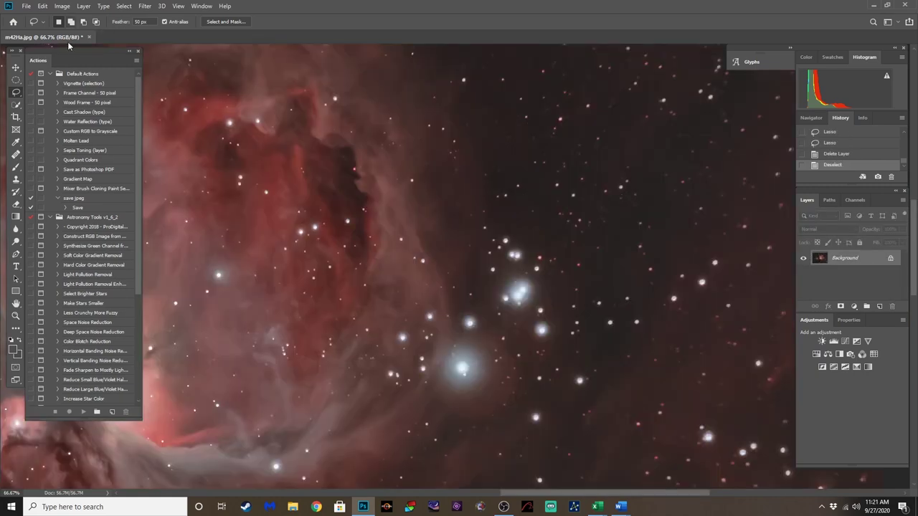
{"action": "mouse_move", "coordinate": [68, 43]}
{"action": "left_mouse_down"}
{"action": "mouse_move", "coordinate": [77, 49]}
{"action": "mouse_move", "coordinate": [57, 51]}
{"action": "left_mouse_up"}
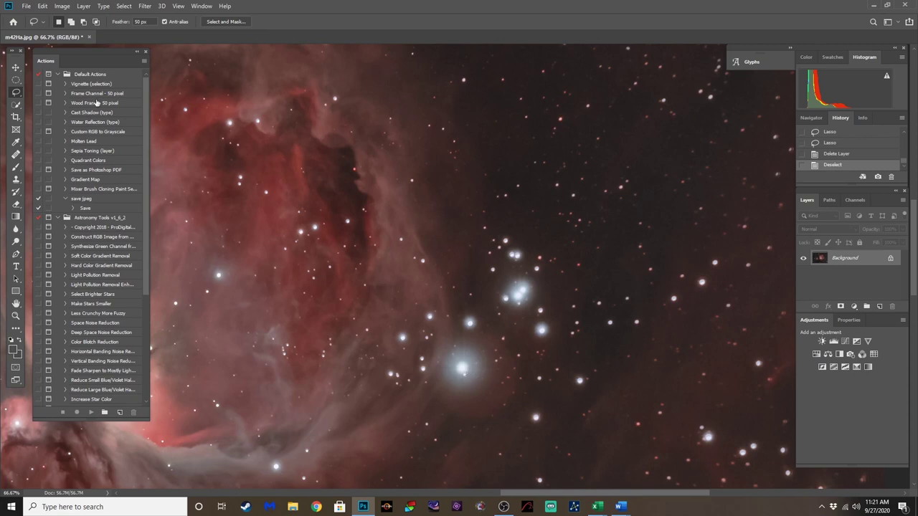
Step: Draw an elliptical marquee around the bloated bright star near the cluster
{"action": "left_click_drag", "start_coordinate": [80, 51], "coordinate": [81, 49]}
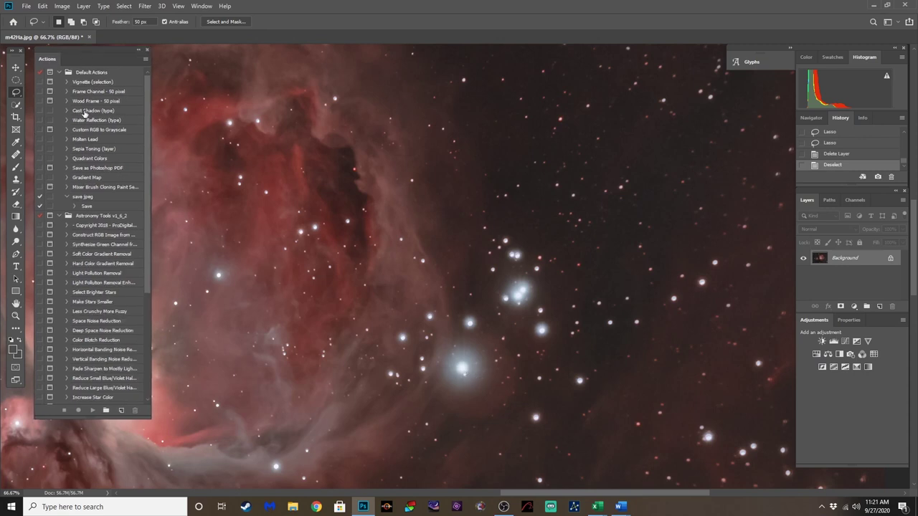
{"action": "left_click_drag", "start_coordinate": [49, 54], "coordinate": [44, 52]}
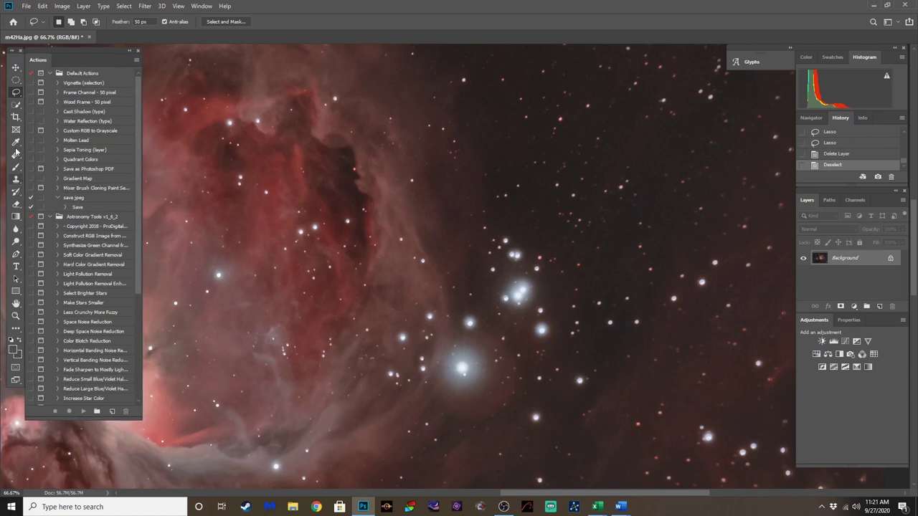
{"action": "left_click", "coordinate": [16, 79]}
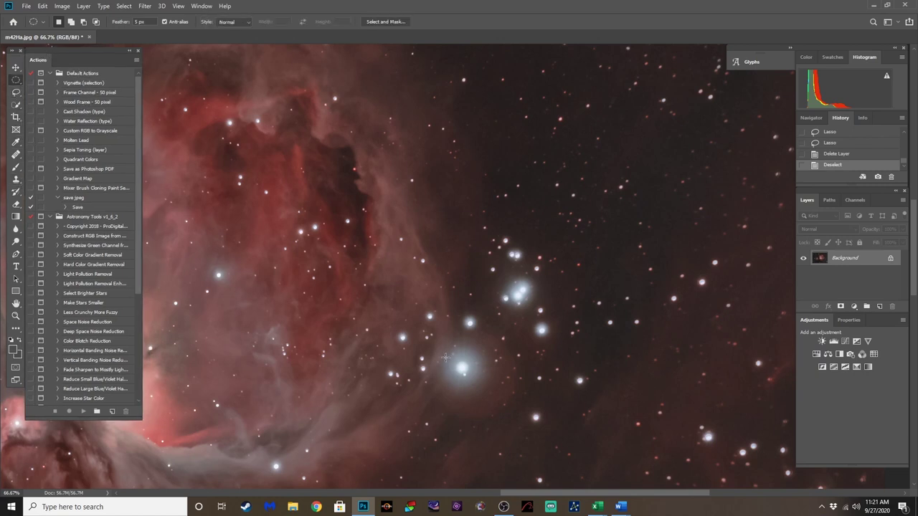
{"action": "left_click_drag", "start_coordinate": [445, 356], "coordinate": [470, 376]}
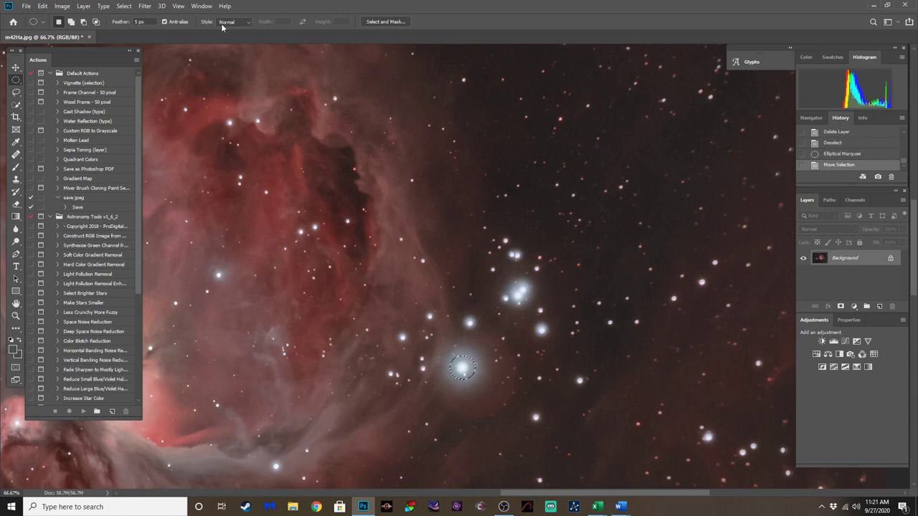
Step: Open the Filter > Distort > Spherize dialog for the selected star
{"action": "left_click", "coordinate": [144, 6]}
{"action": "mouse_move", "coordinate": [167, 135]}
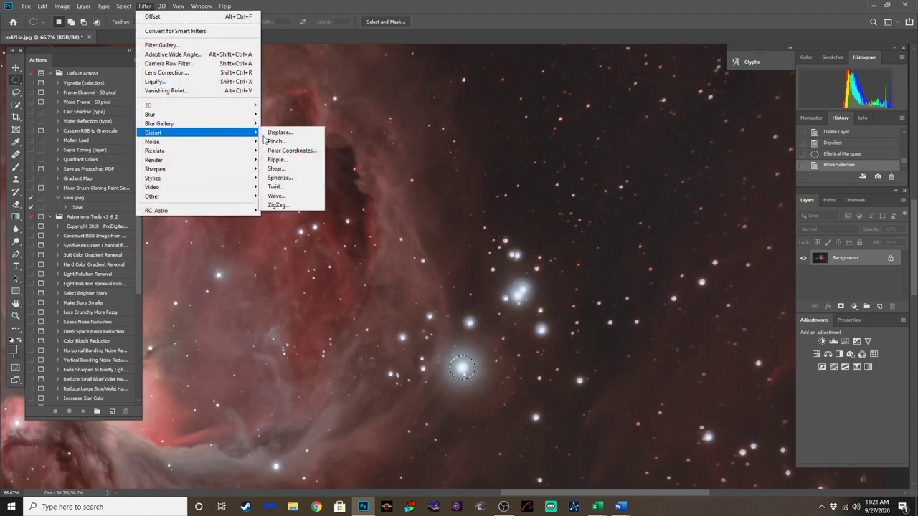
{"action": "left_click", "coordinate": [290, 177]}
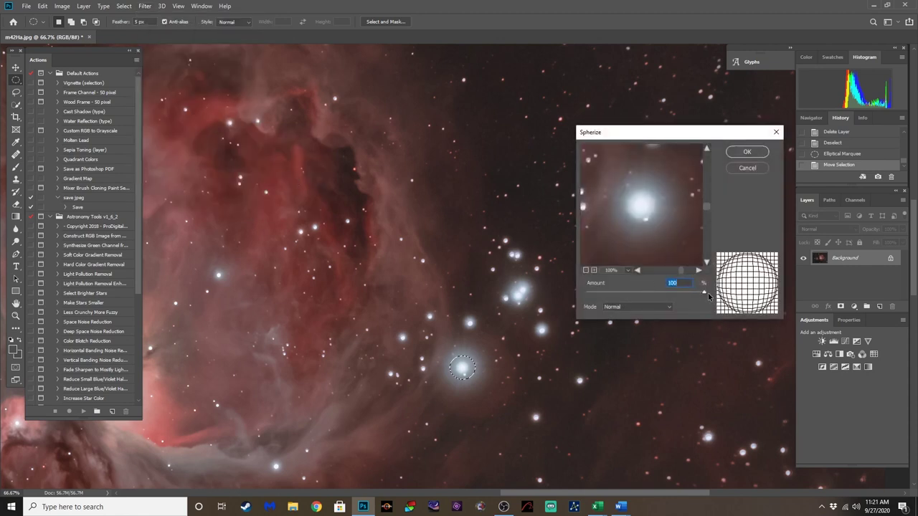
Step: Spherize the circled star with a negative amount to shrink it, then clear the selection
{"action": "left_click_drag", "start_coordinate": [704, 294], "coordinate": [626, 301]}
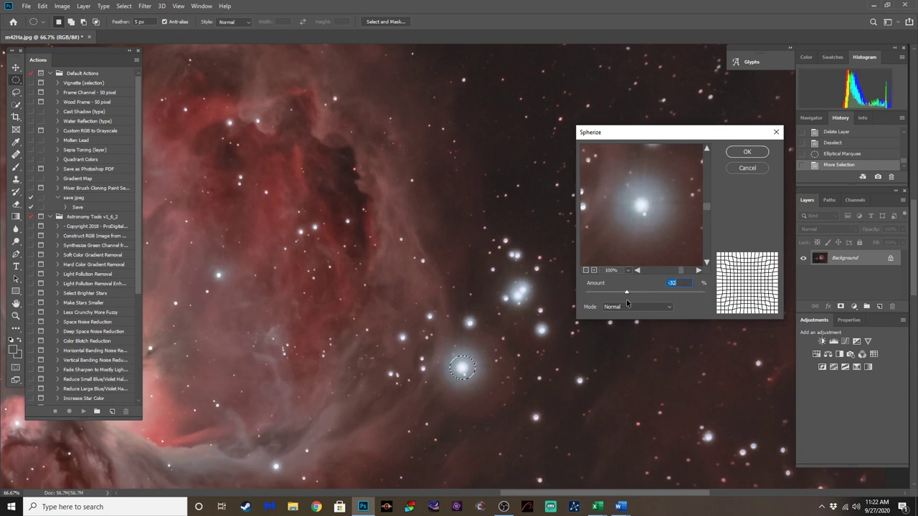
{"action": "left_click", "coordinate": [746, 152]}
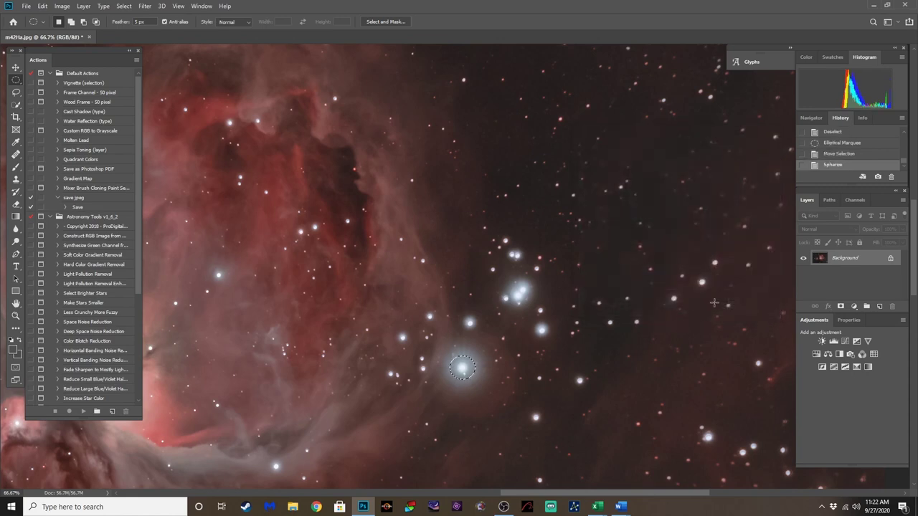
{"action": "key", "text": "ctrl+minus"}
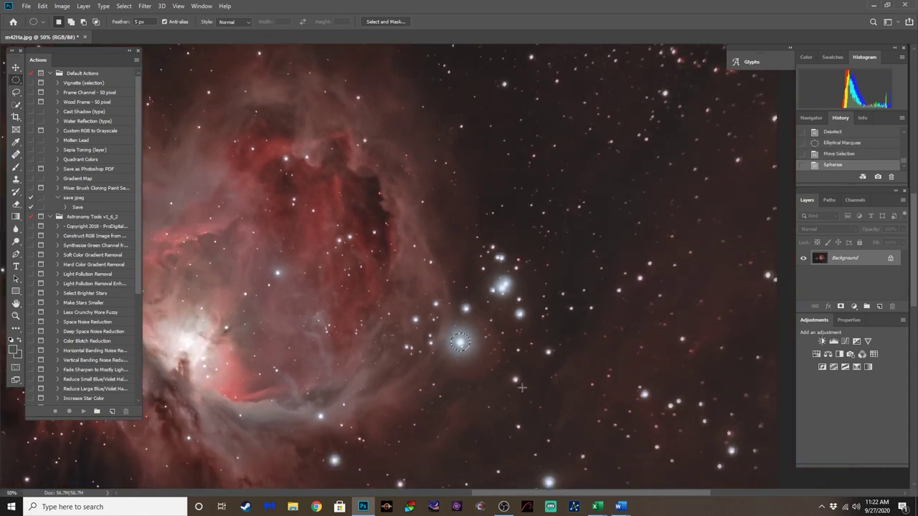
{"action": "key", "text": "ctrl+d"}
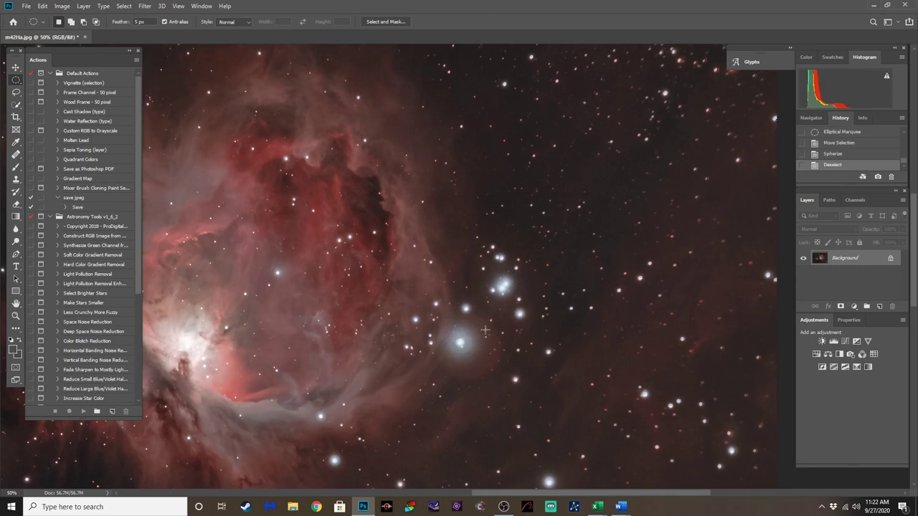
Step: Review the star from 25% to 50%, fit the photo at 16.7%, and duplicate it to a new layer
{"action": "key", "text": "ctrl+minus"}
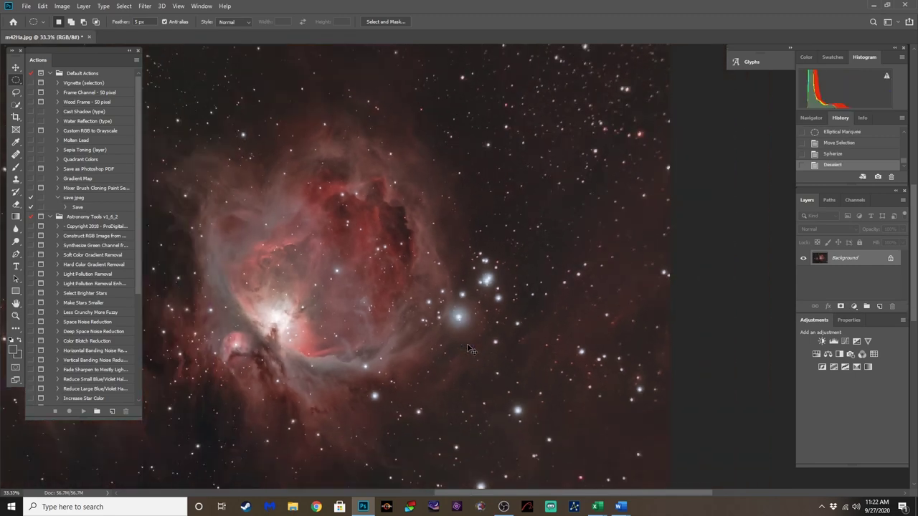
{"action": "key", "text": "ctrl+minus"}
{"action": "key", "text": "ctrl+plus"}
{"action": "key", "text": "ctrl+plus"}
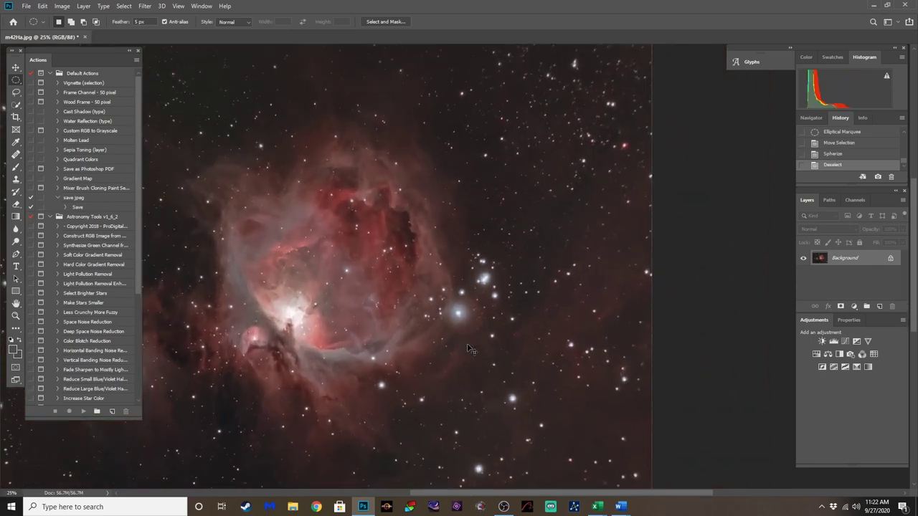
{"action": "key", "text": "ctrl+minus"}
{"action": "key", "text": "ctrl+minus"}
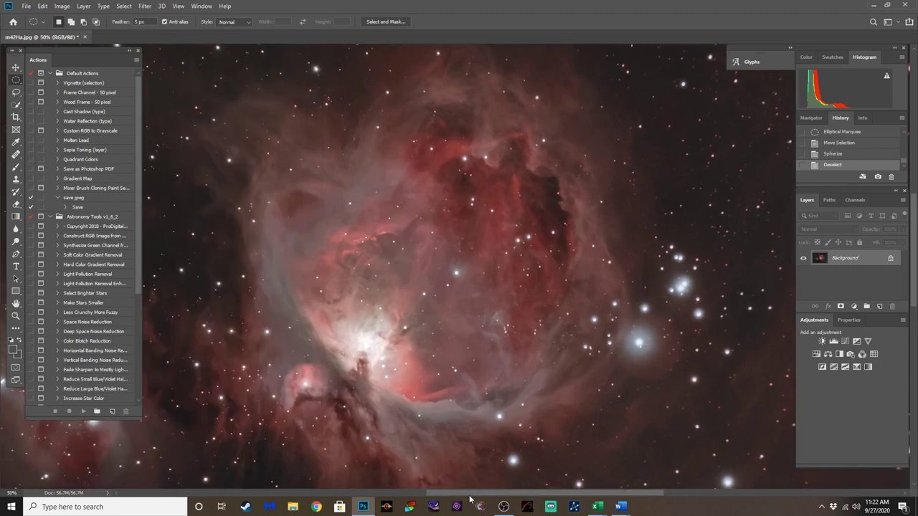
{"action": "key", "text": "ctrl+minus"}
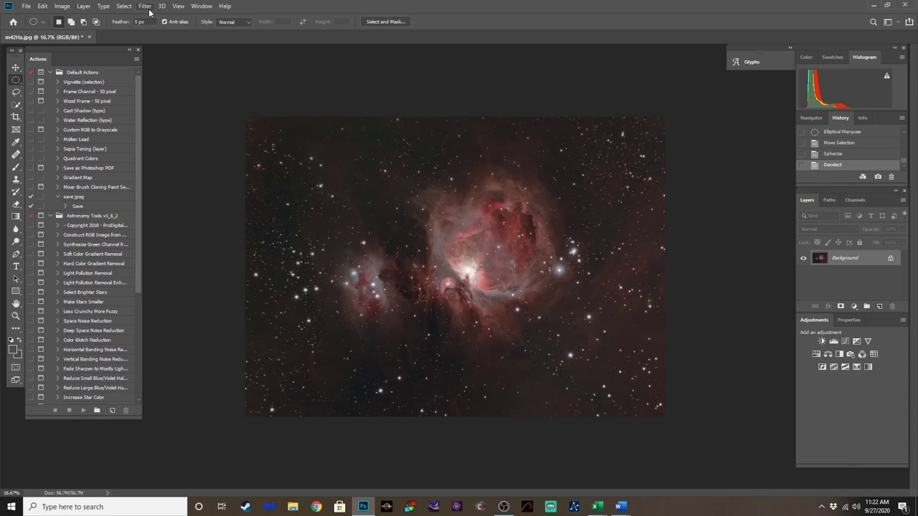
{"action": "key", "text": "ctrl+j"}
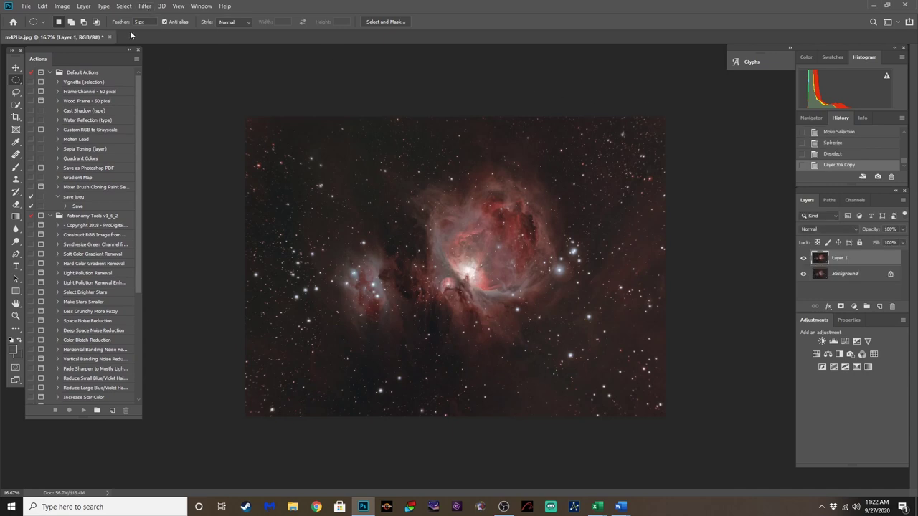
Step: Select the highlight stars with Color Range, subtracting the bright nebula core with two marquee areas
{"action": "left_click", "coordinate": [125, 6]}
{"action": "left_click", "coordinate": [138, 98]}
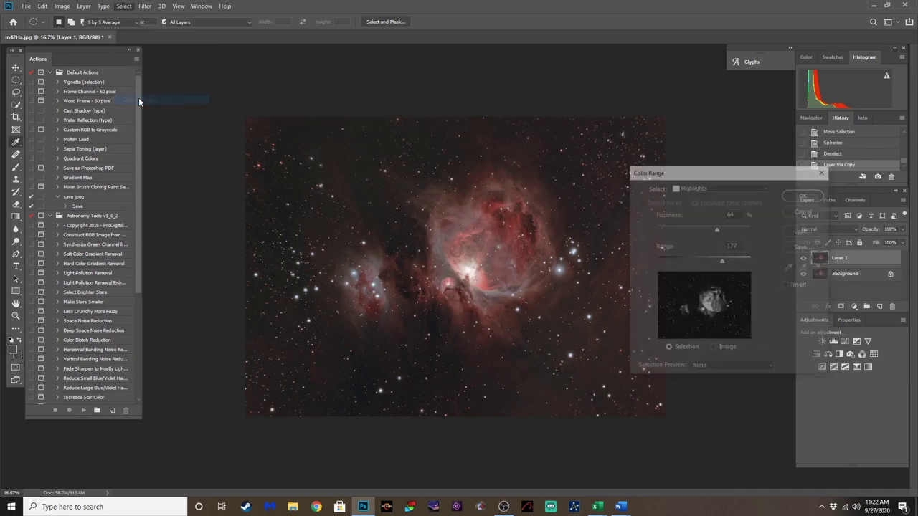
{"action": "left_click", "coordinate": [819, 196]}
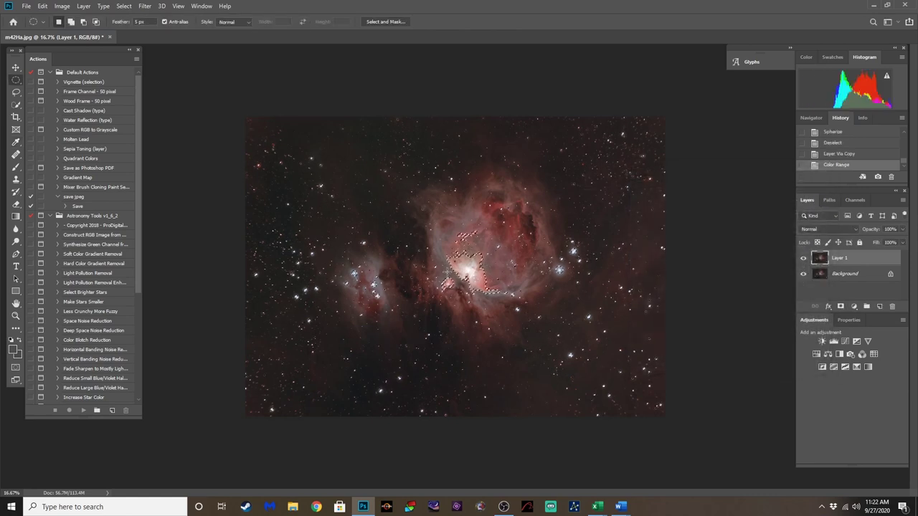
{"action": "left_click_drag", "start_coordinate": [435, 282], "coordinate": [569, 313]}
{"action": "left_click_drag", "start_coordinate": [420, 215], "coordinate": [514, 279]}
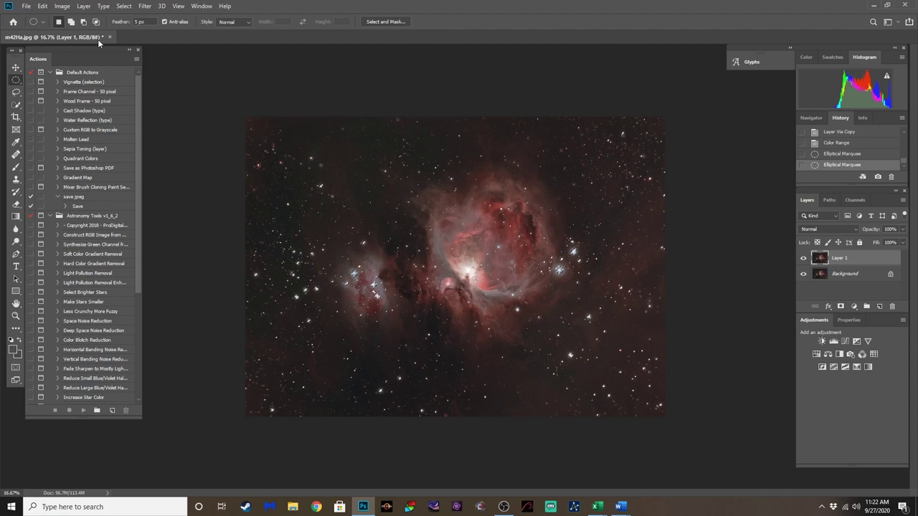
Step: Apply a Minimum filter at 2.3-pixel radius, Roundness preserved, to the selected stars
{"action": "left_click", "coordinate": [144, 7]}
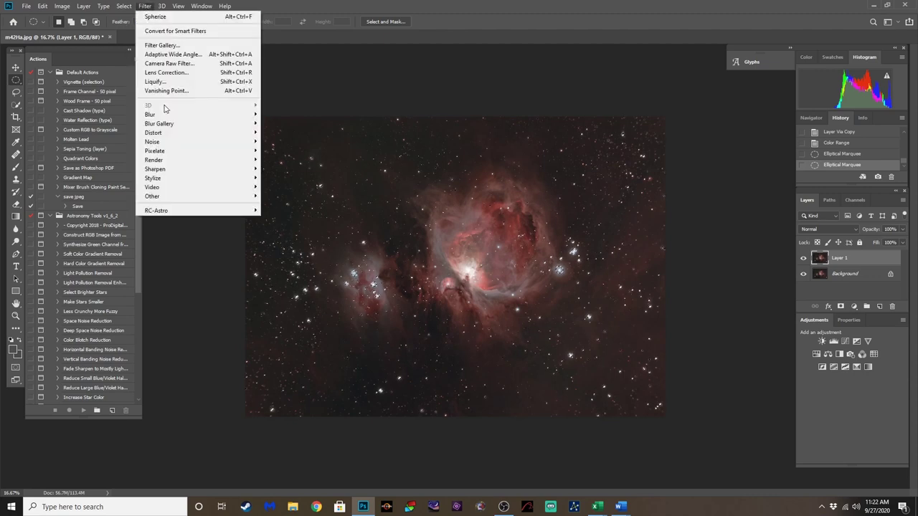
{"action": "mouse_move", "coordinate": [195, 197]}
{"action": "left_click", "coordinate": [280, 232]}
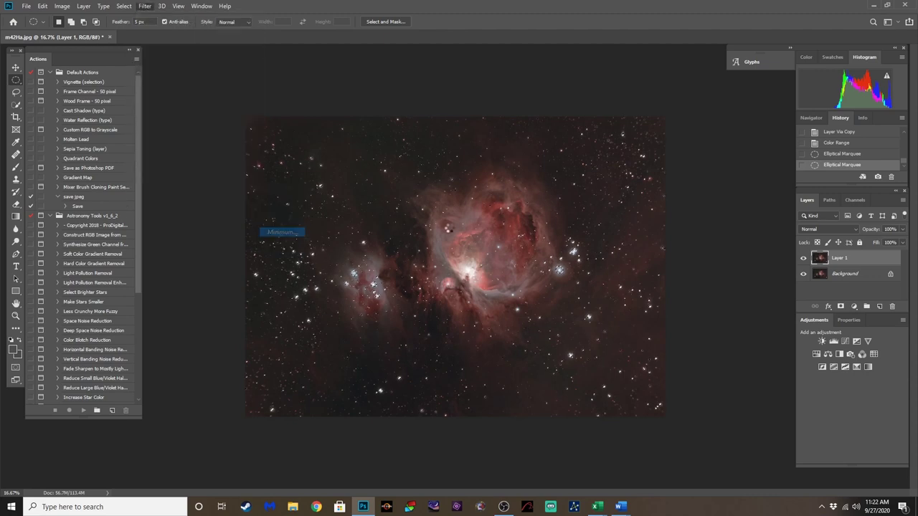
{"action": "left_click_drag", "start_coordinate": [447, 170], "coordinate": [446, 151]}
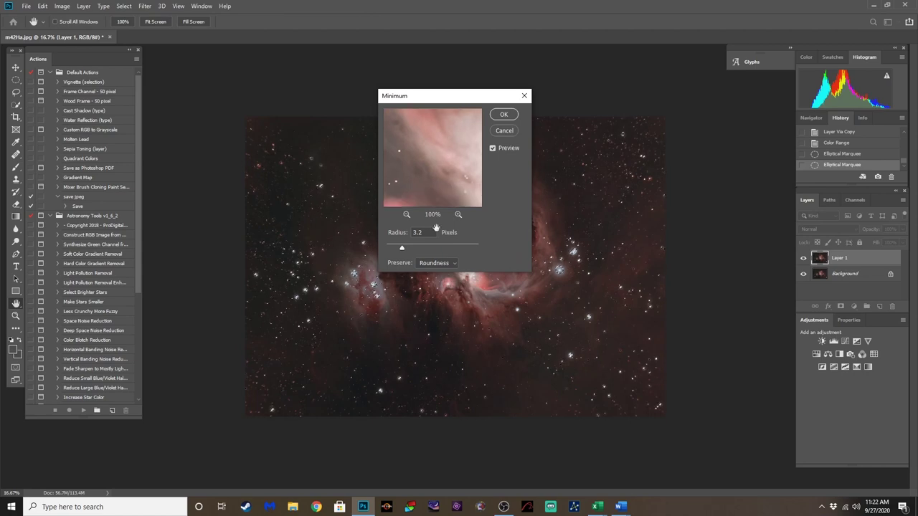
{"action": "left_click", "coordinate": [406, 214]}
{"action": "left_click", "coordinate": [406, 214]}
{"action": "left_click", "coordinate": [406, 215]}
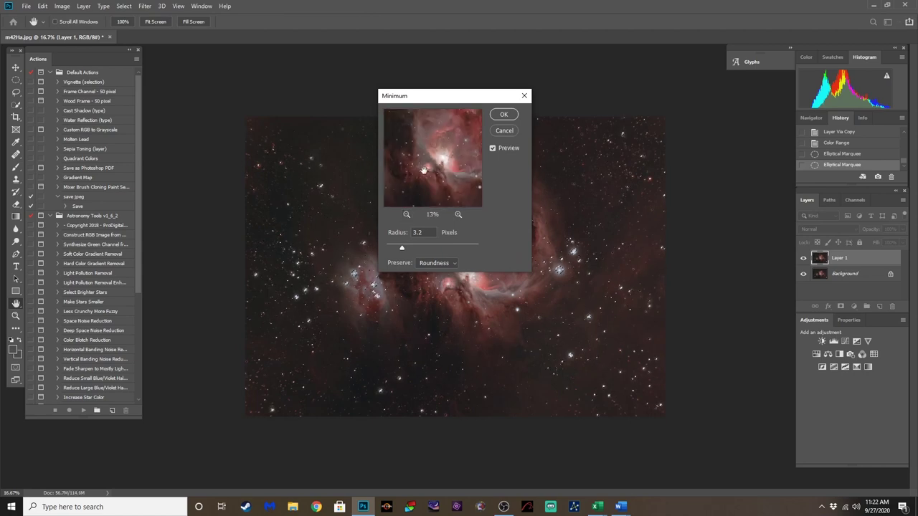
{"action": "left_click_drag", "start_coordinate": [408, 153], "coordinate": [404, 134]}
{"action": "mouse_move", "coordinate": [444, 172]}
{"action": "left_mouse_down"}
{"action": "mouse_move", "coordinate": [456, 162]}
{"action": "mouse_move", "coordinate": [444, 156]}
{"action": "mouse_move", "coordinate": [444, 172]}
{"action": "left_mouse_up"}
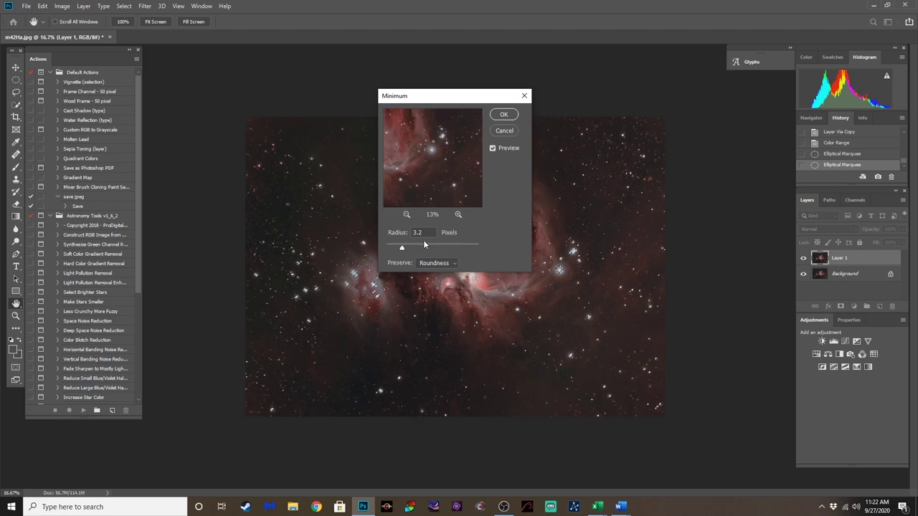
{"action": "left_click_drag", "start_coordinate": [400, 249], "coordinate": [396, 247]}
{"action": "left_click_drag", "start_coordinate": [428, 193], "coordinate": [429, 182]}
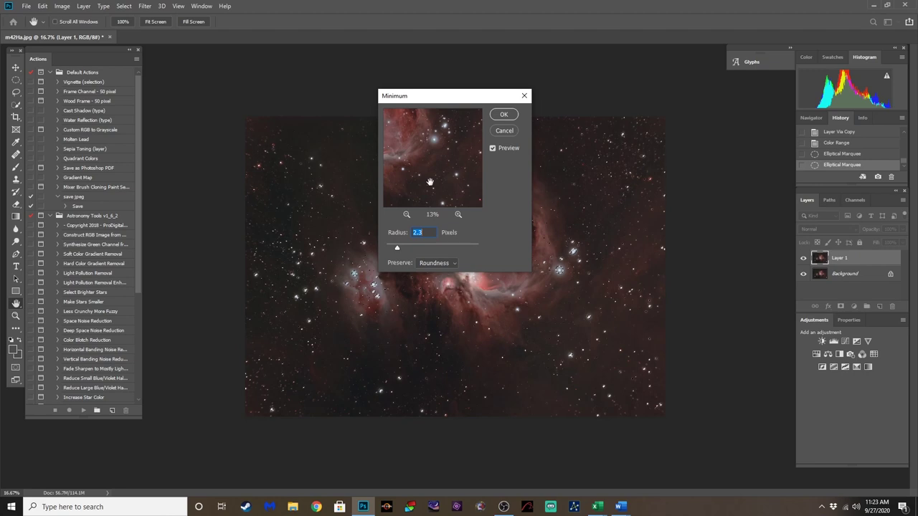
{"action": "left_click", "coordinate": [502, 114]}
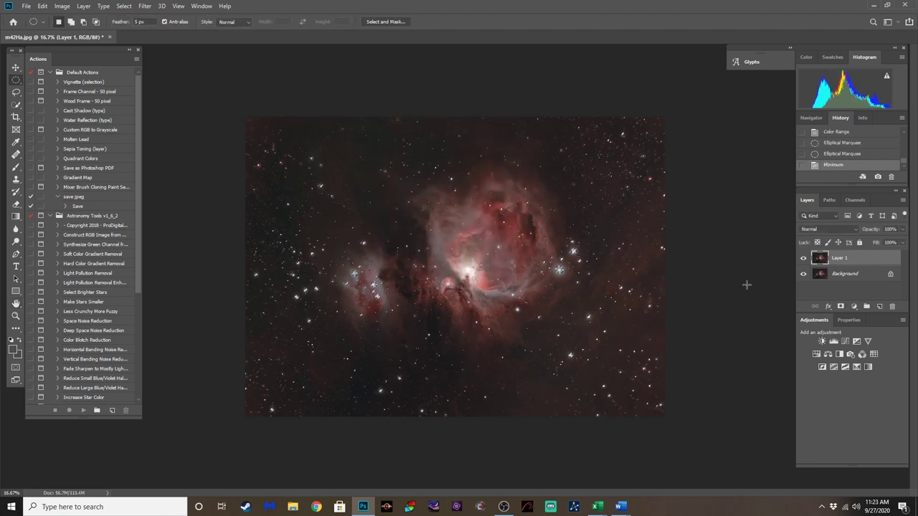
Step: Deselect, then toggle Layer 1 off and on zoomed in to compare the stars
{"action": "left_click", "coordinate": [123, 5]}
{"action": "left_click", "coordinate": [126, 28]}
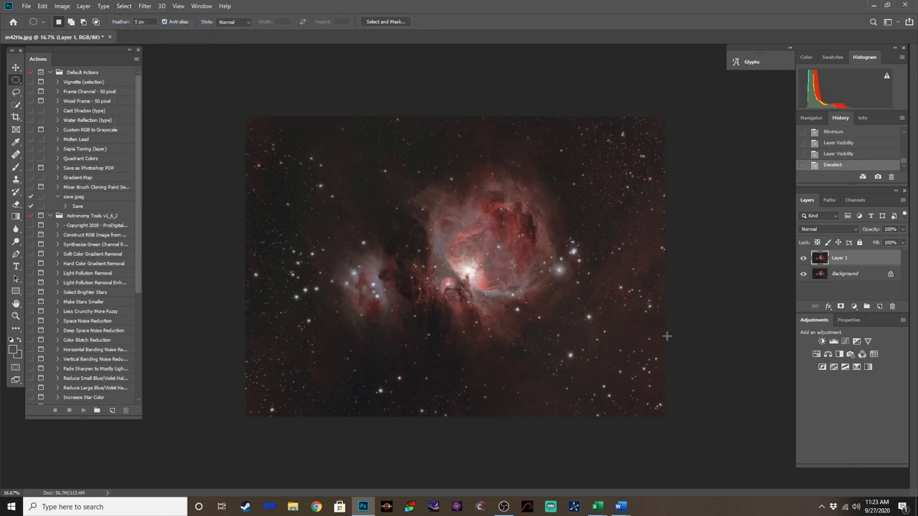
{"action": "left_click", "coordinate": [803, 259]}
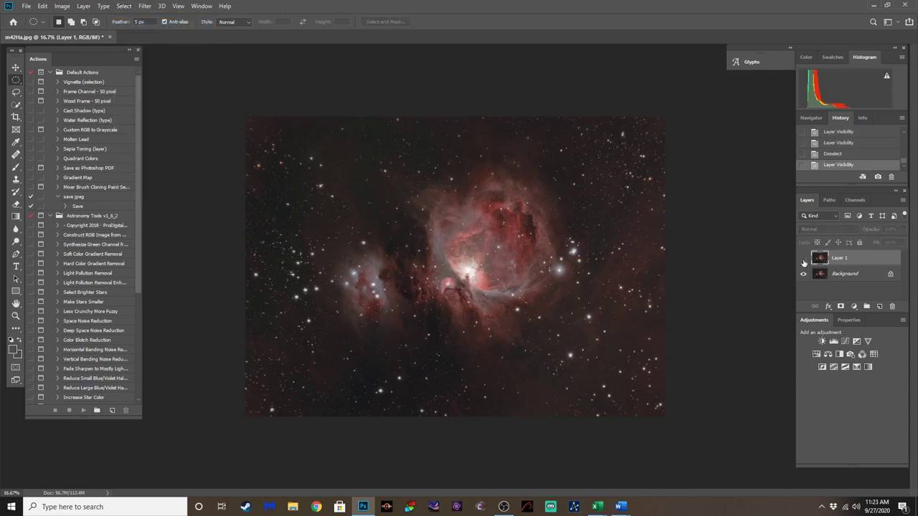
{"action": "key", "text": "ctrl+plus"}
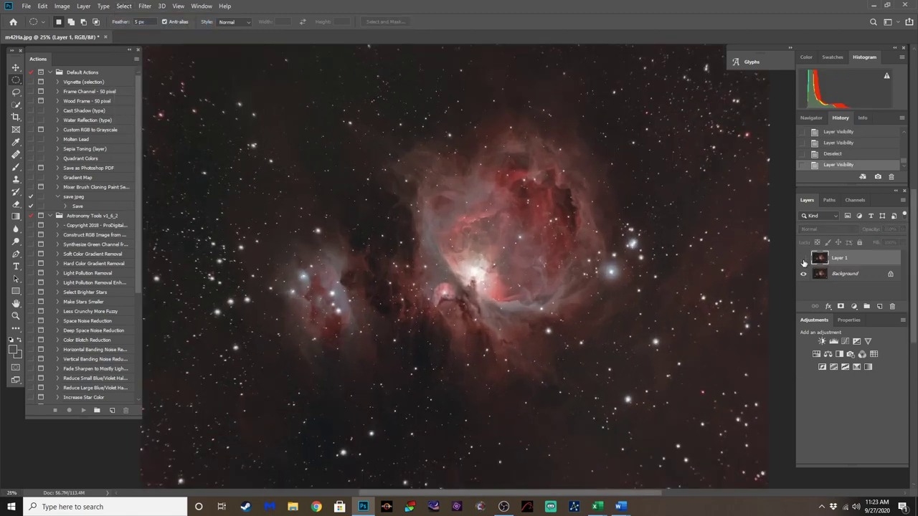
{"action": "left_click", "coordinate": [803, 258]}
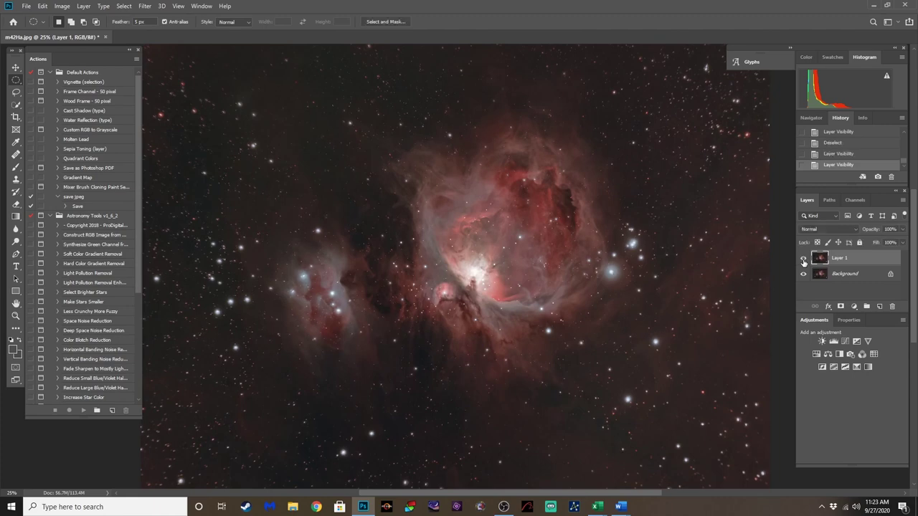
{"action": "left_click", "coordinate": [803, 259]}
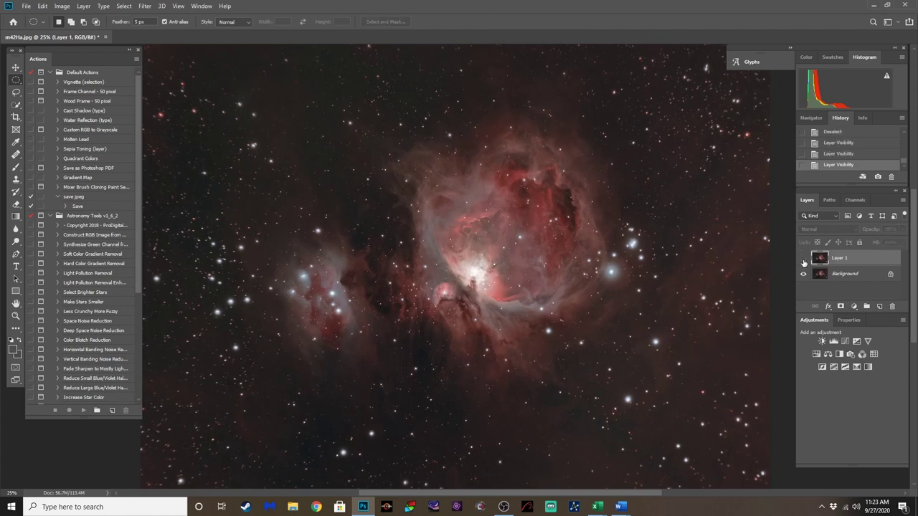
{"action": "left_click", "coordinate": [803, 258]}
Step: Zoom out to the whole image and compare again, leaving the reduced-star Layer 1 visible
{"action": "key", "text": "ctrl+minus"}
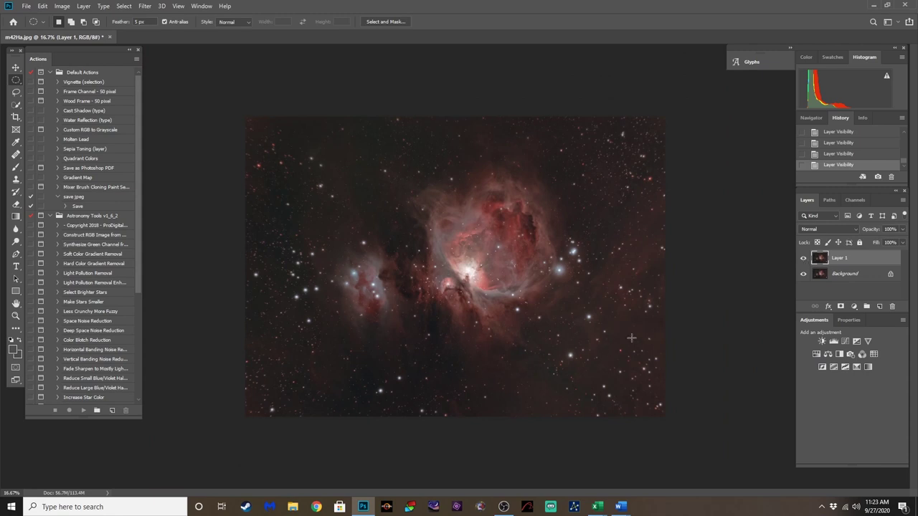
{"action": "left_click", "coordinate": [803, 259]}
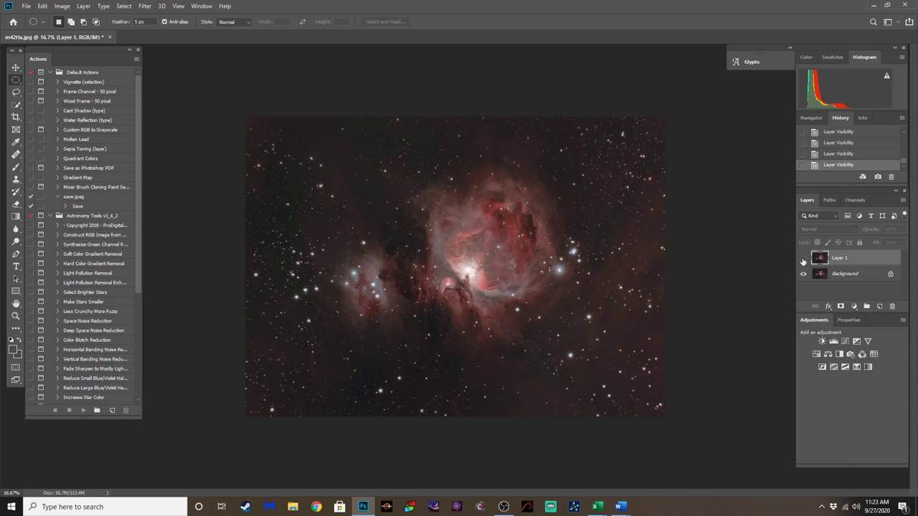
{"action": "left_click", "coordinate": [803, 259]}
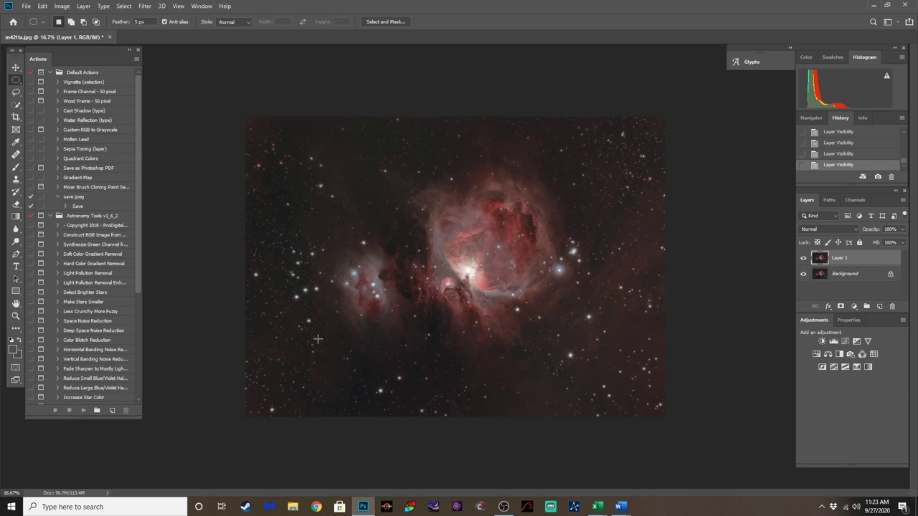
{"action": "left_click", "coordinate": [803, 260]}
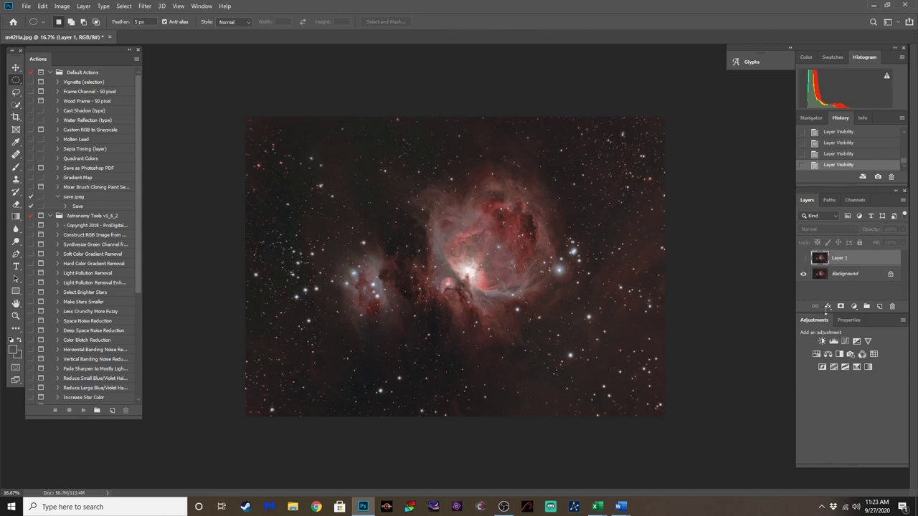
{"action": "left_click", "coordinate": [804, 259]}
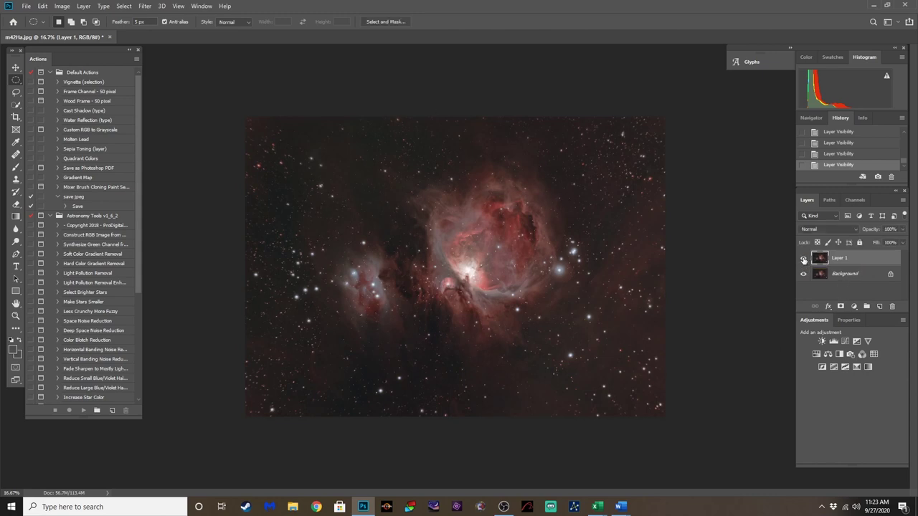